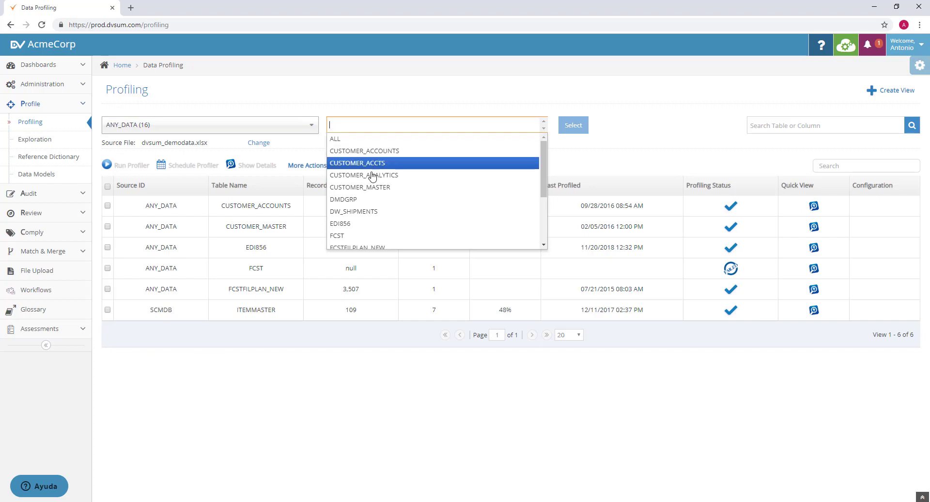
List all tables of the ANY_DATA source and run the profiler on the EDI856 table
{"action": "left_click", "coordinate": [380, 139]}
{"action": "left_click", "coordinate": [580, 129]}
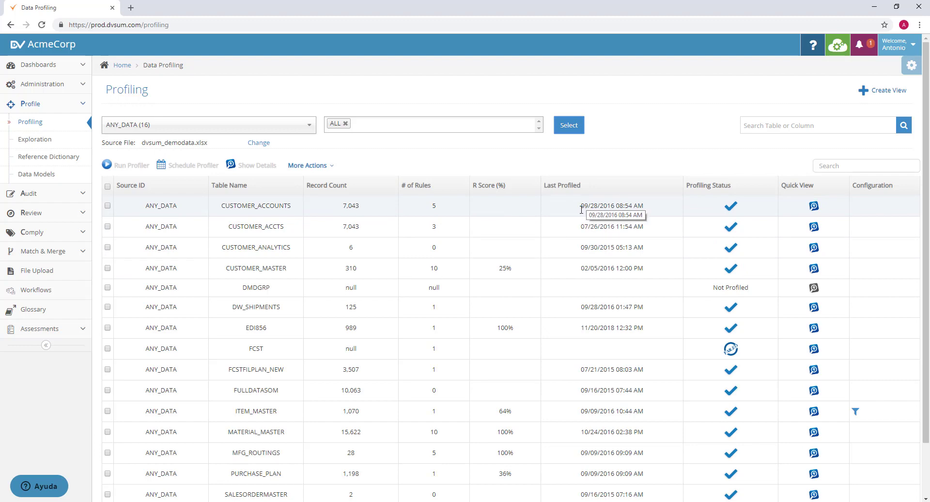
{"action": "left_click", "coordinate": [110, 328]}
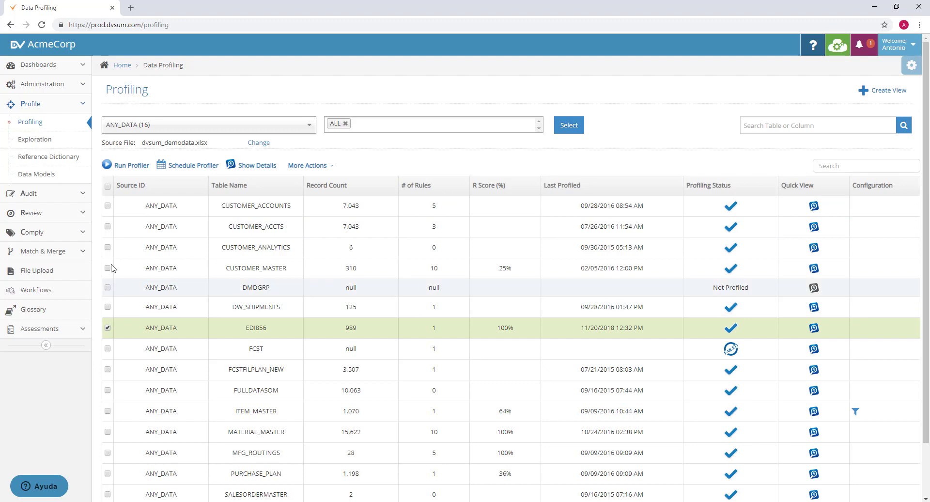
{"action": "left_click", "coordinate": [121, 166]}
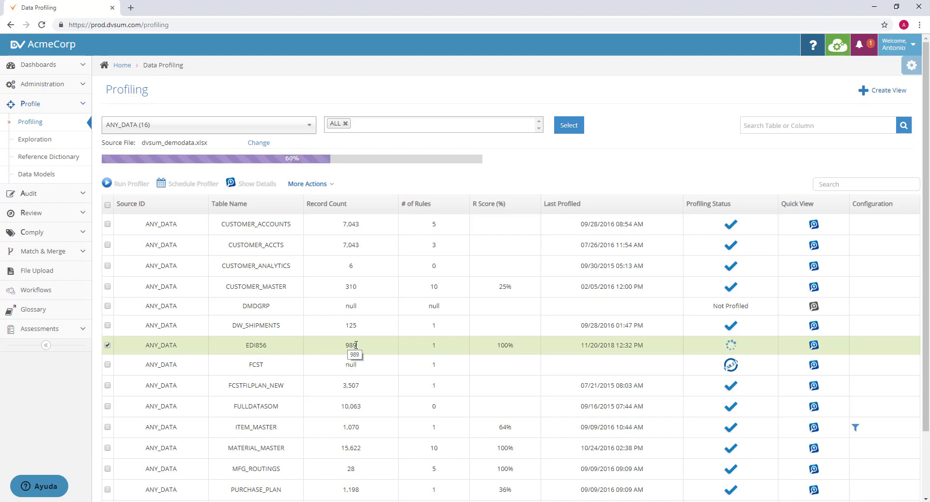
Open the profiler scheduling options for the EDI856 table and add a user as recipient of the scheduled run
{"action": "left_click", "coordinate": [167, 328]}
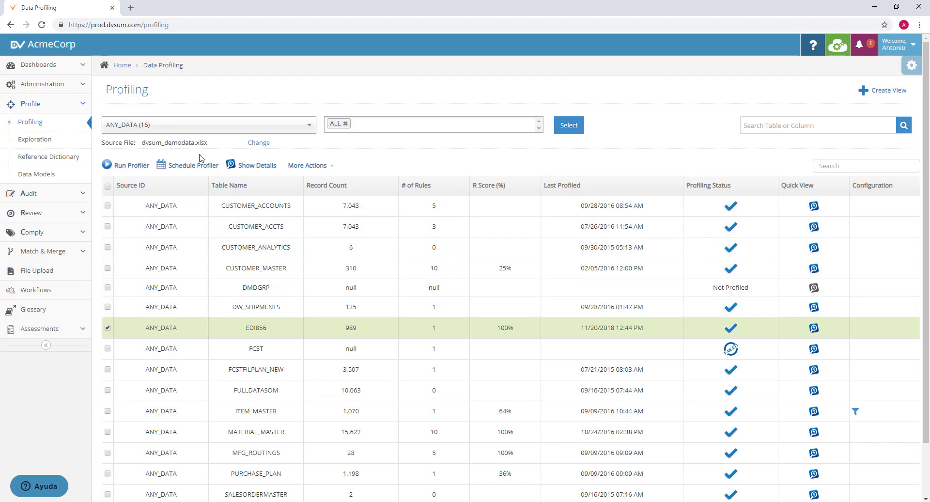
{"action": "left_click", "coordinate": [190, 169]}
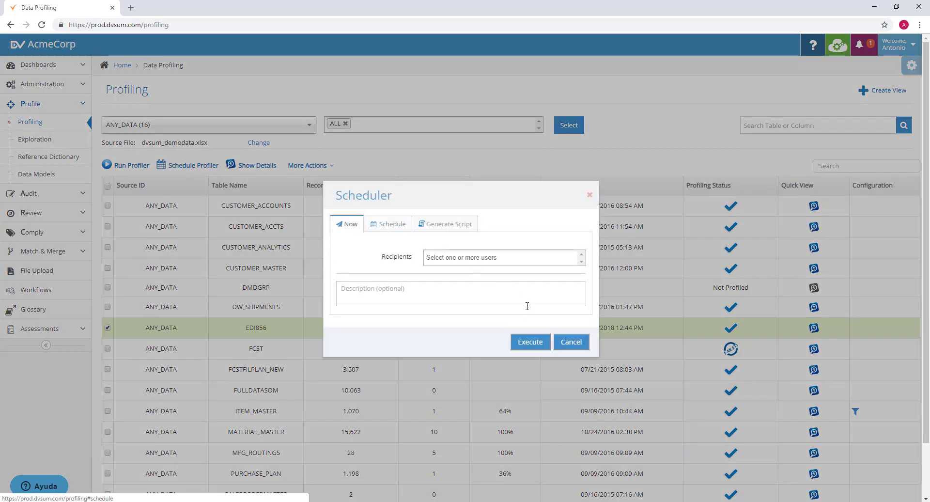
{"action": "left_click", "coordinate": [384, 228]}
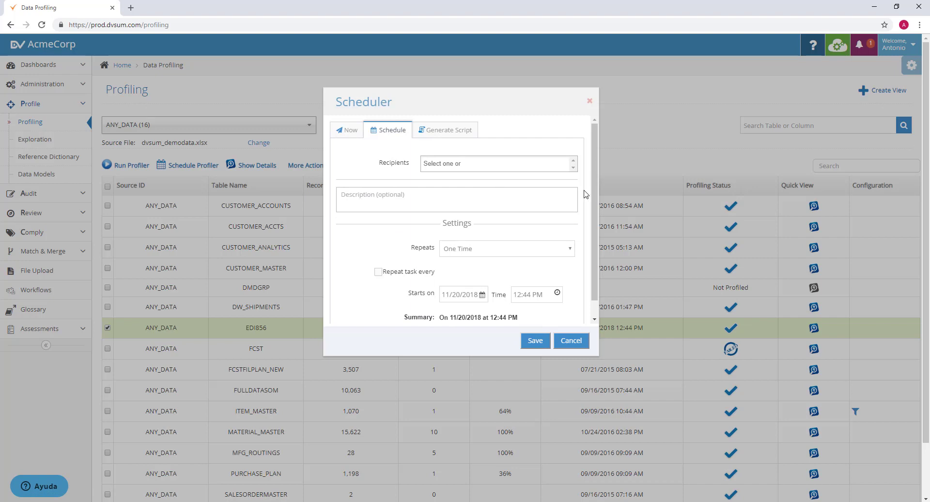
{"action": "left_click", "coordinate": [548, 163]}
{"action": "left_click", "coordinate": [520, 217]}
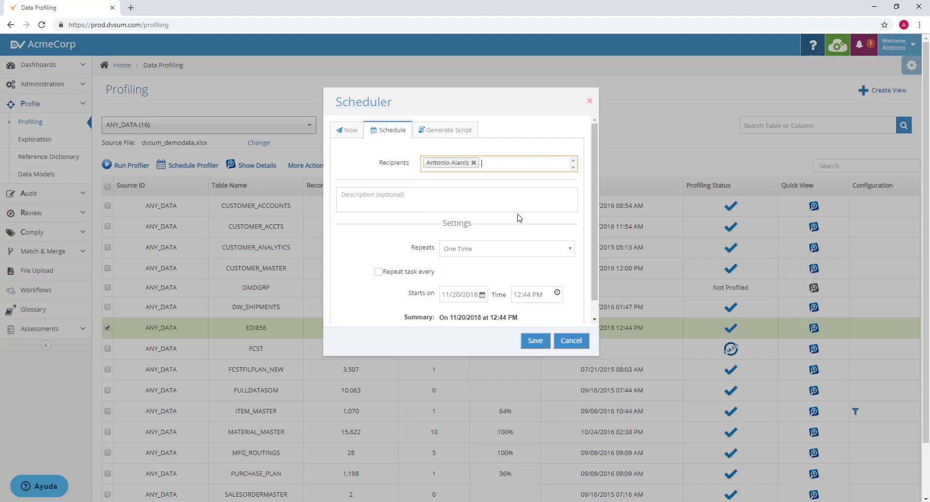
Examine the schedule's repeat frequencies and the option for repeating the task at an interval
{"action": "scroll", "coordinate": [592, 189], "scroll_direction": "down", "scroll_amount": 1}
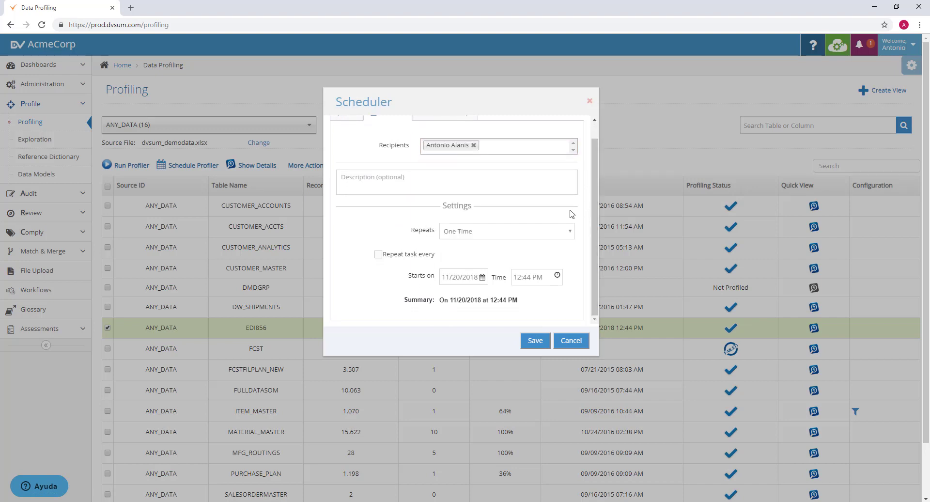
{"action": "left_click", "coordinate": [539, 233]}
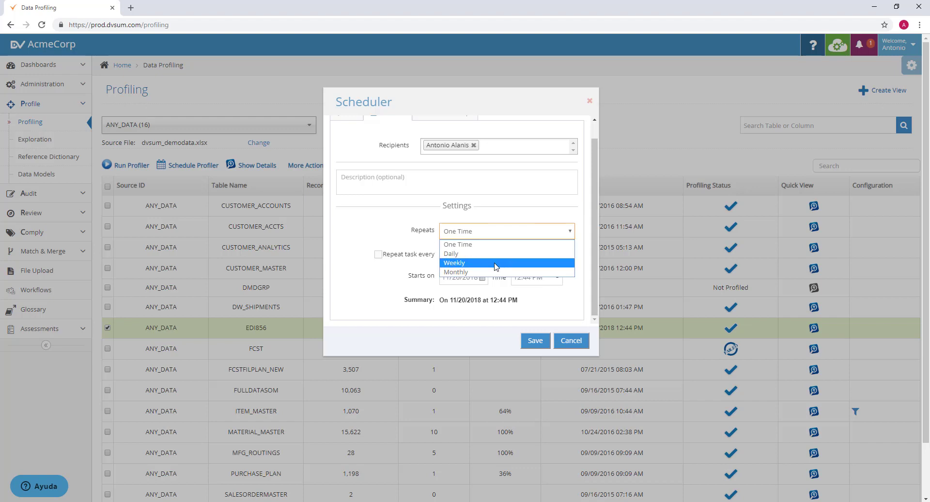
{"action": "left_click", "coordinate": [486, 236]}
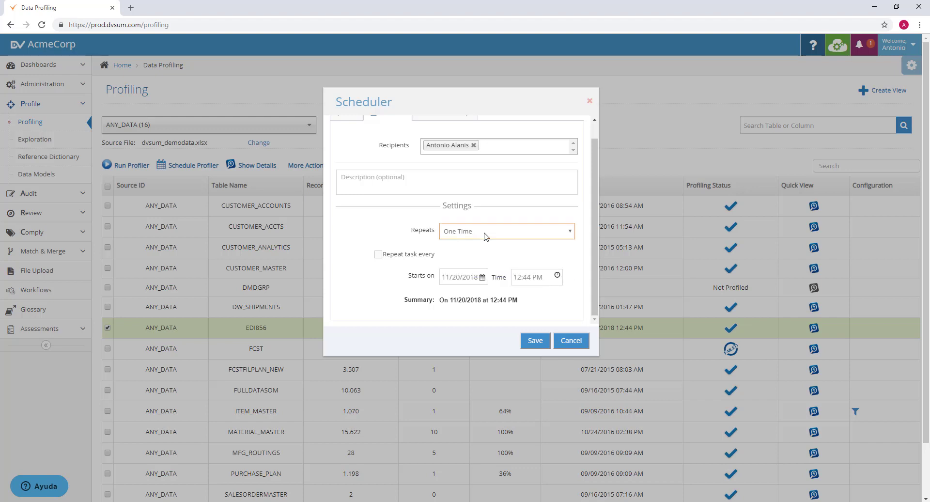
{"action": "left_click", "coordinate": [383, 256]}
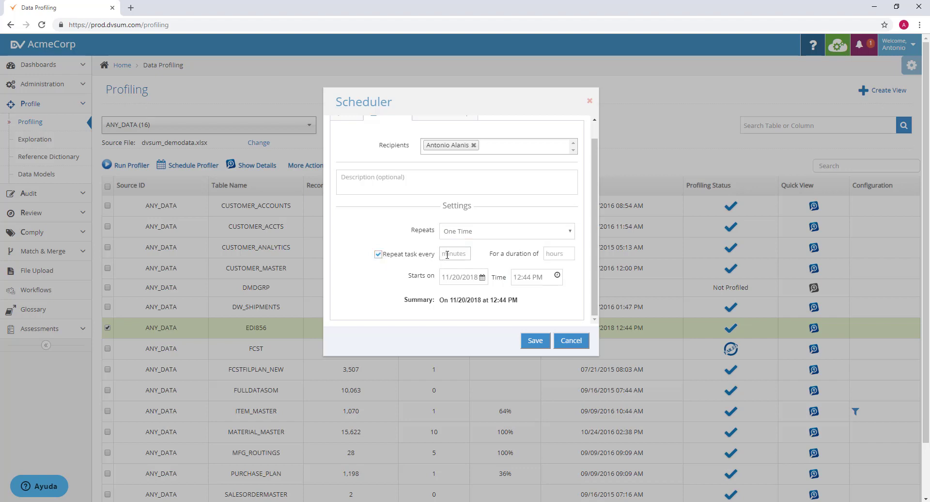
{"action": "left_click", "coordinate": [398, 256]}
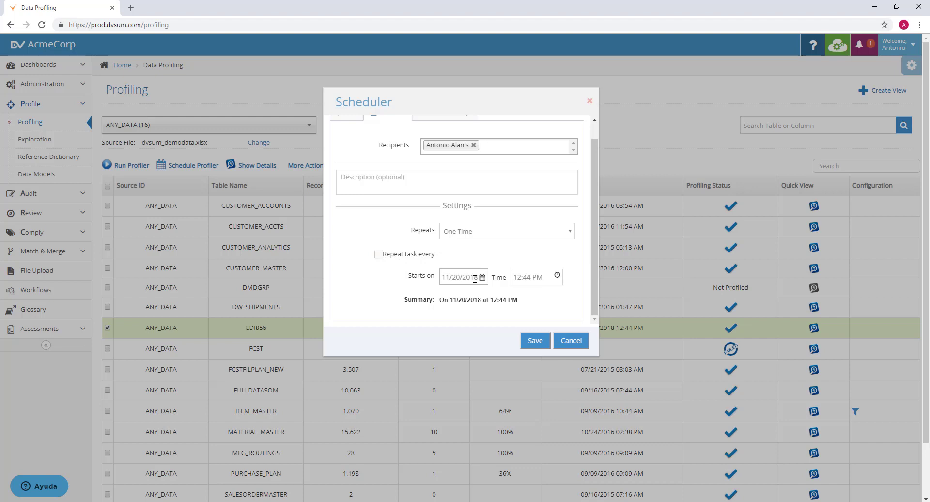
{"action": "scroll", "coordinate": [466, 235], "scroll_direction": "up", "scroll_amount": 1}
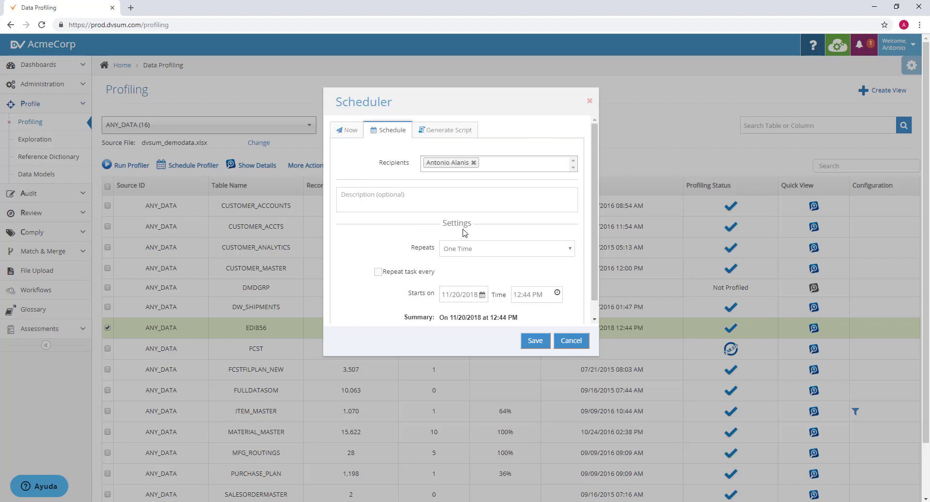
Generate a command-line script for the EDI856 profiling job with a user as recipient
{"action": "left_click", "coordinate": [445, 141]}
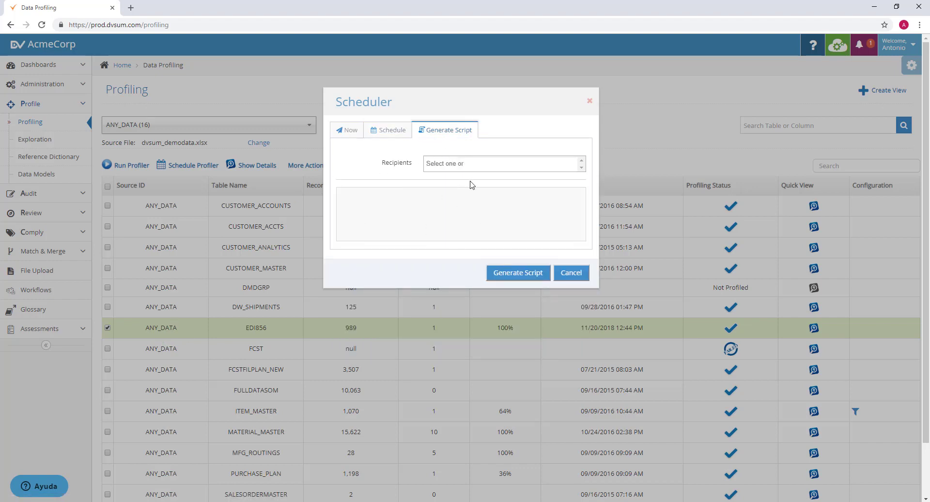
{"action": "left_click", "coordinate": [456, 164]}
{"action": "left_click", "coordinate": [437, 210]}
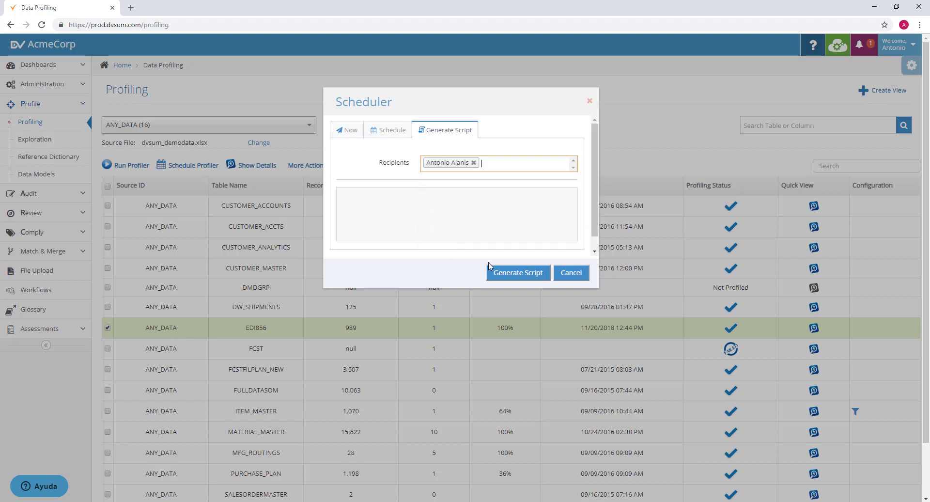
{"action": "left_click", "coordinate": [491, 269]}
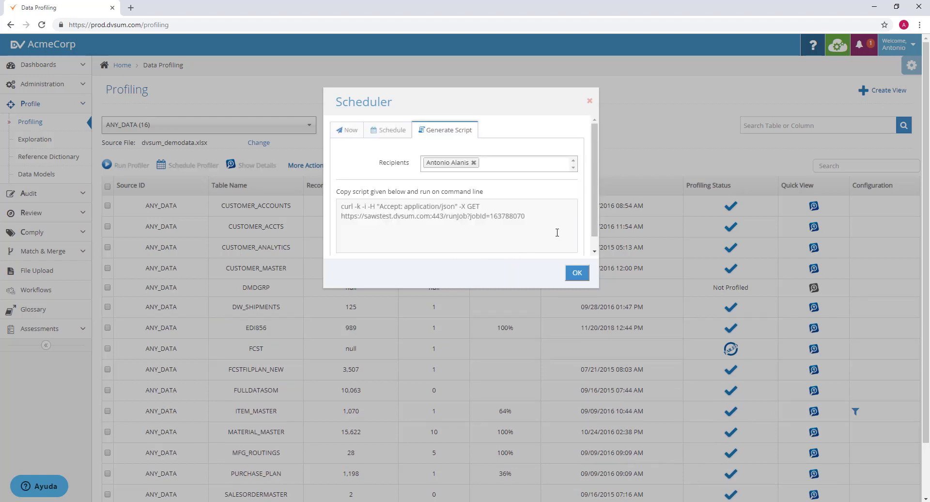
Highlight the URL in the generated command-line script and close the scheduler
{"action": "left_click_drag", "start_coordinate": [557, 232], "coordinate": [364, 200]}
{"action": "left_click", "coordinate": [318, 198]}
{"action": "triple_click", "coordinate": [339, 205]}
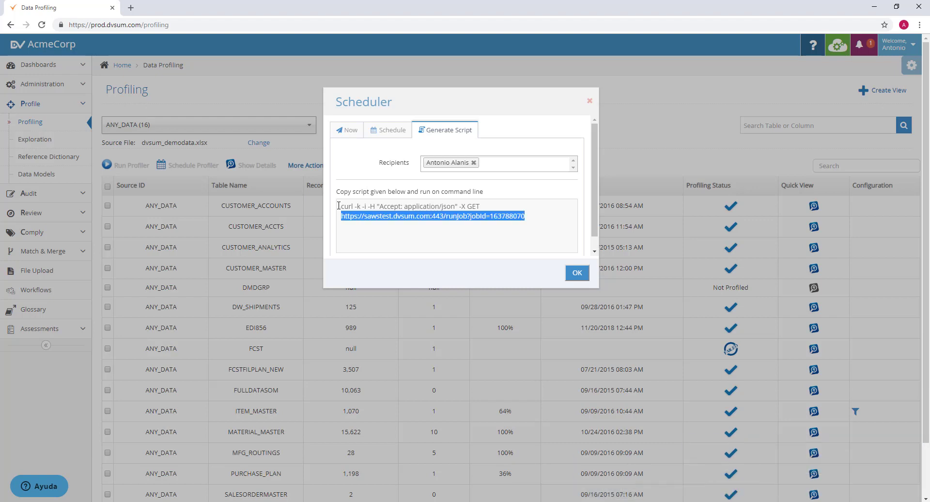
{"action": "left_click", "coordinate": [454, 222]}
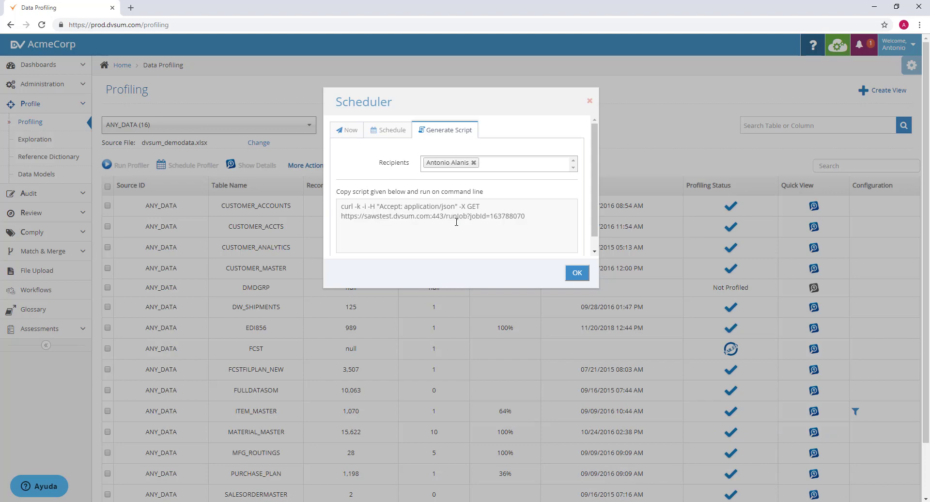
{"action": "left_click", "coordinate": [576, 272]}
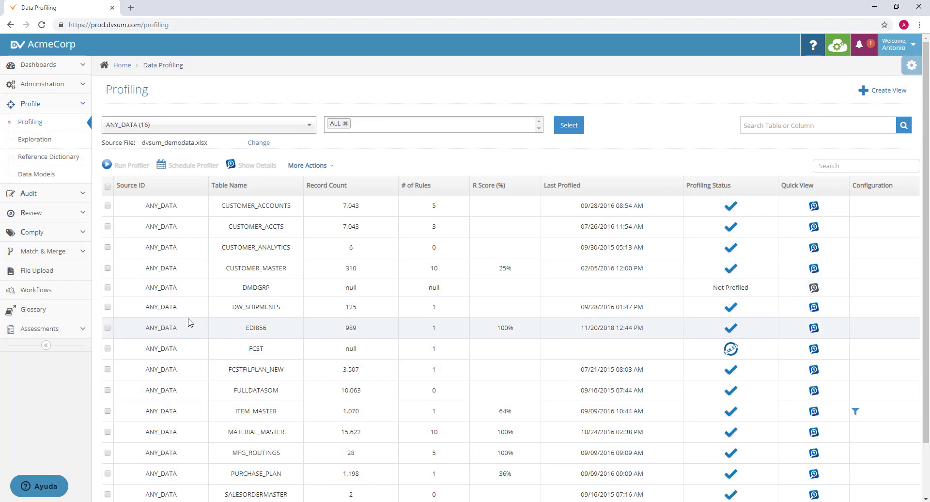
Open the details of the EDI856 table and examine the profiling statistics of its columns
{"action": "left_click", "coordinate": [164, 331]}
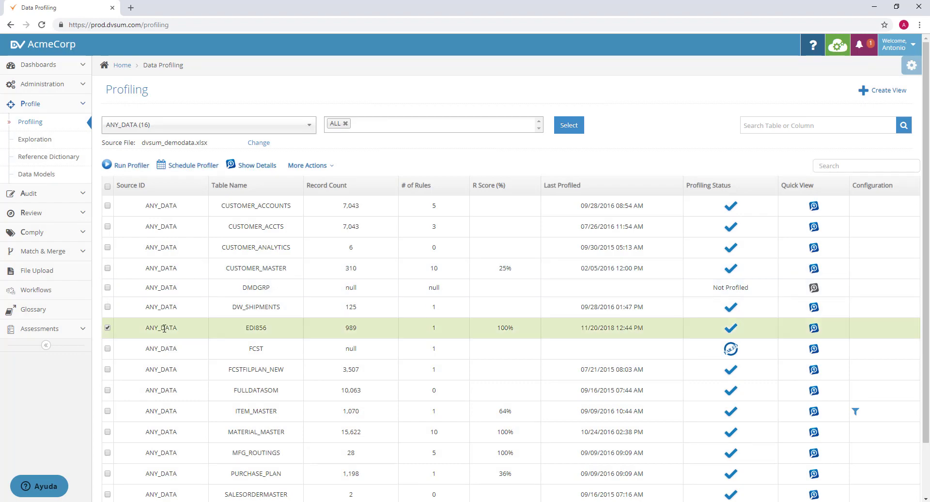
{"action": "left_click", "coordinate": [266, 167]}
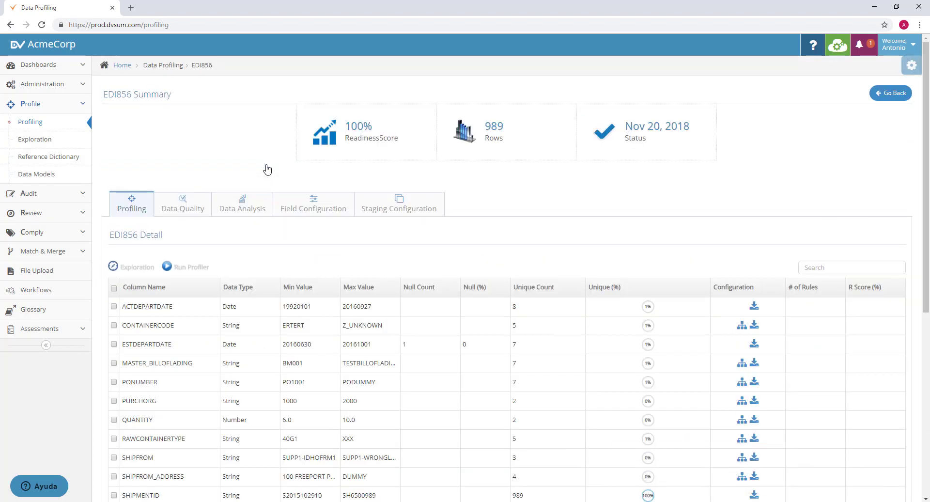
{"action": "scroll", "coordinate": [266, 167], "scroll_direction": "down", "scroll_amount": 3}
{"action": "scroll", "coordinate": [291, 160], "scroll_direction": "up", "scroll_amount": 3}
{"action": "scroll", "coordinate": [661, 170], "scroll_direction": "down", "scroll_amount": 3}
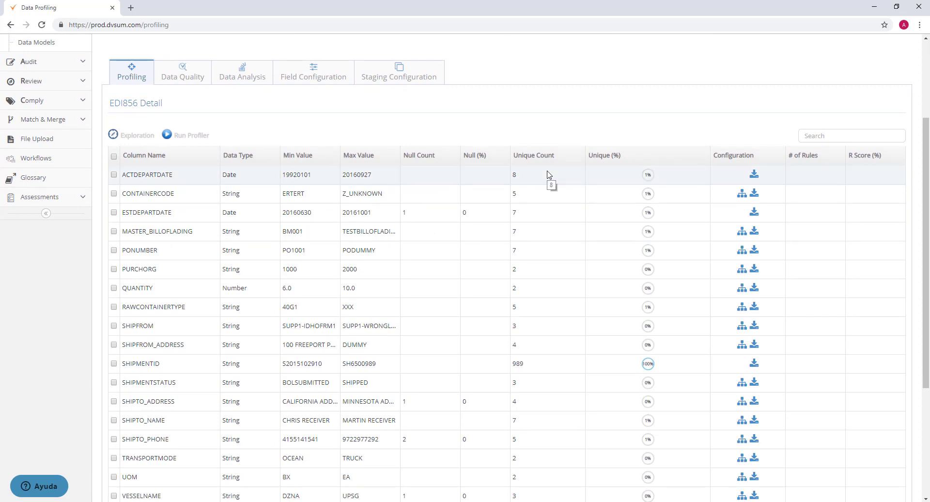
{"action": "scroll", "coordinate": [469, 233], "scroll_direction": "up", "scroll_amount": 2}
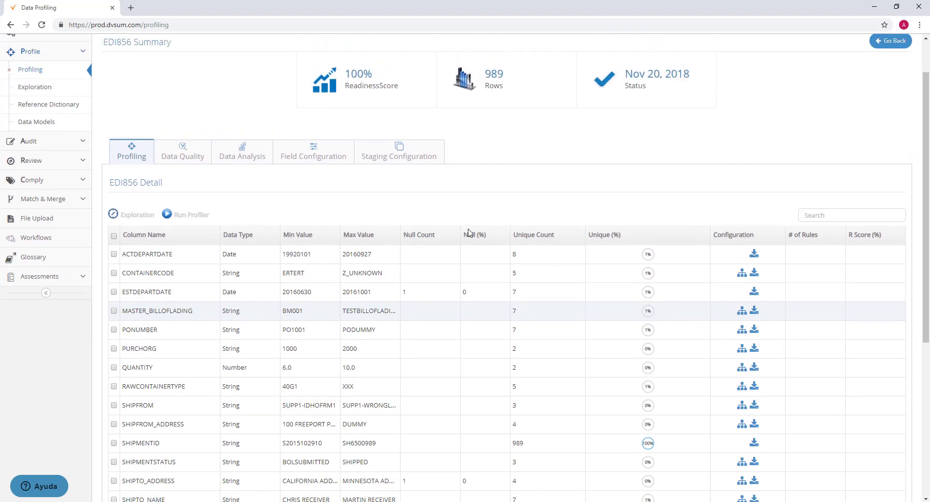
Enable a data quality ruleset for EDI856 with the description "Data completeness", assign it to a user, and save it
{"action": "left_click", "coordinate": [177, 162]}
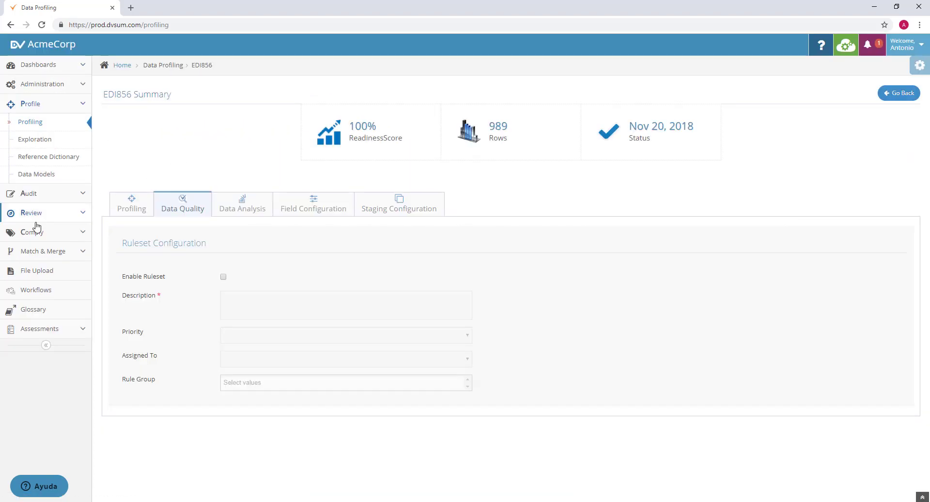
{"action": "left_click", "coordinate": [223, 277]}
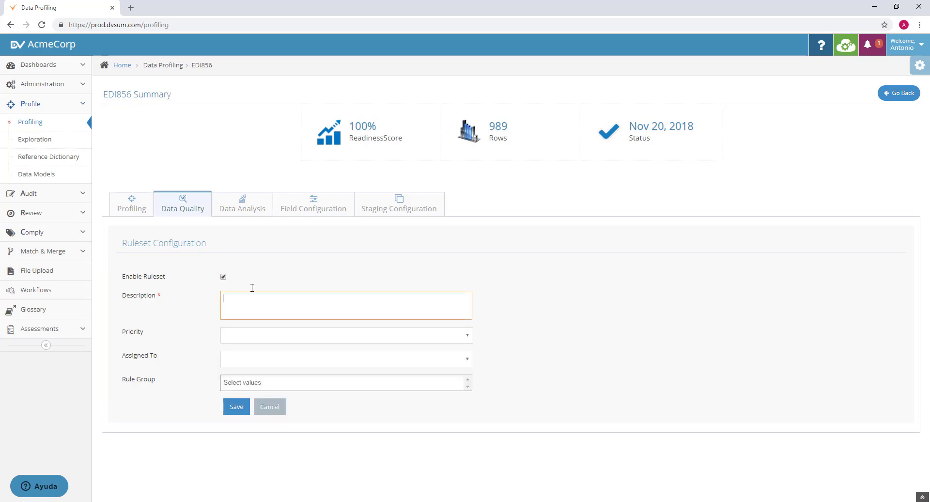
{"action": "type", "text": "Data completeness"}
{"action": "left_click", "coordinate": [243, 341]}
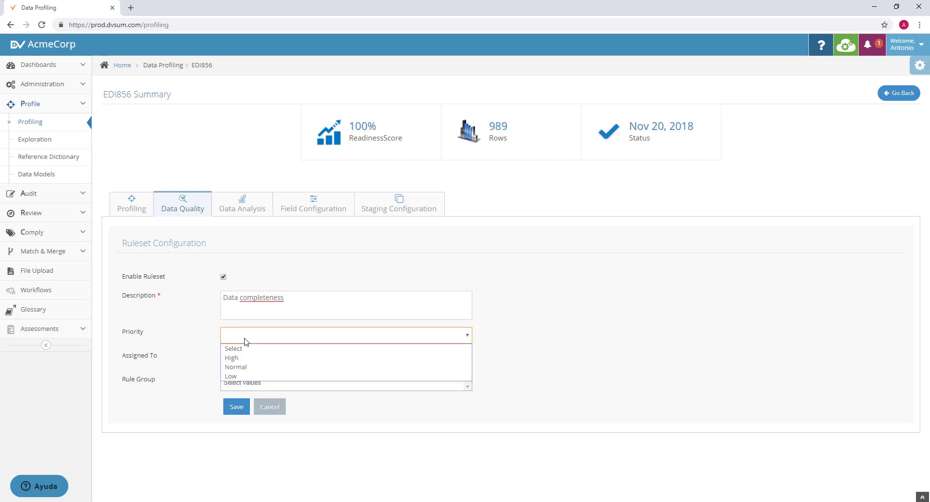
{"action": "left_click", "coordinate": [223, 343]}
{"action": "left_click", "coordinate": [237, 361]}
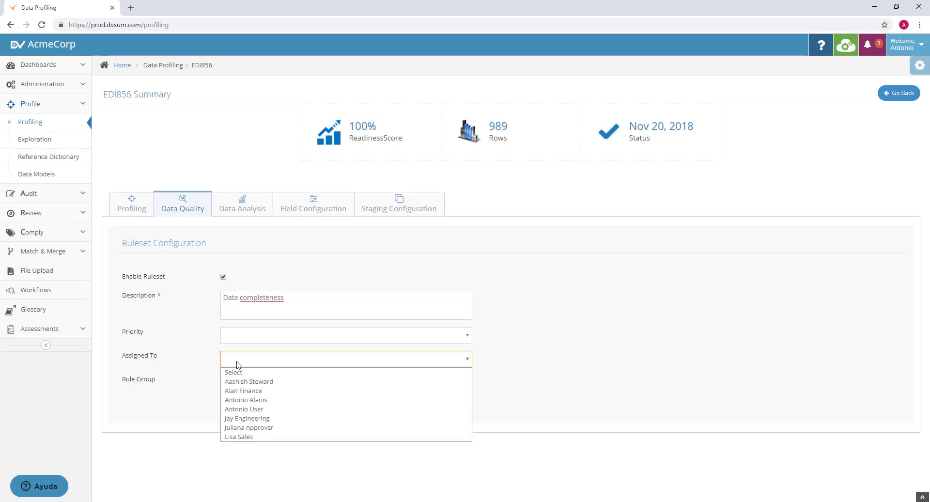
{"action": "left_click", "coordinate": [245, 399]}
{"action": "left_click", "coordinate": [232, 409]}
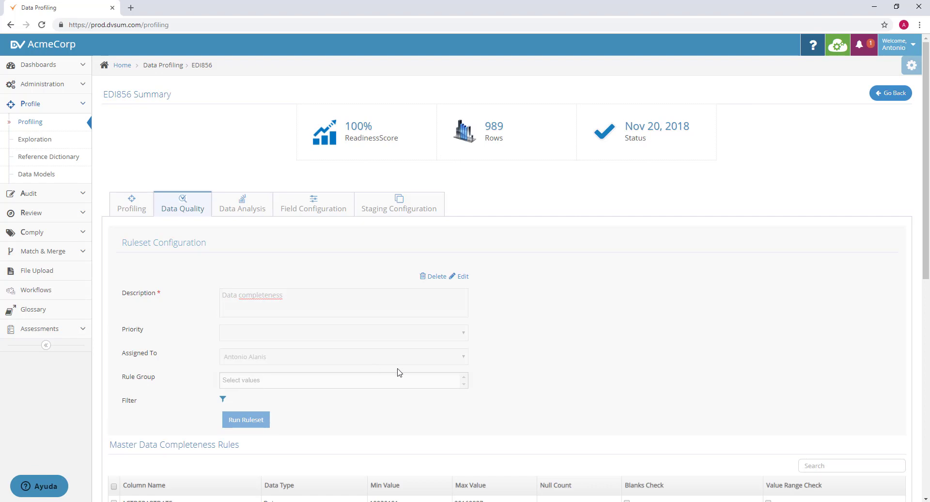
Enable the blanks check for the ESTDEPARTDATE, SHIPTO_ADDRESS, SHIPTO_PHONE and VESSELNAME columns in the master data completeness rules
{"action": "scroll", "coordinate": [399, 372], "scroll_direction": "down", "scroll_amount": 2}
{"action": "scroll", "coordinate": [399, 372], "scroll_direction": "down", "scroll_amount": 5}
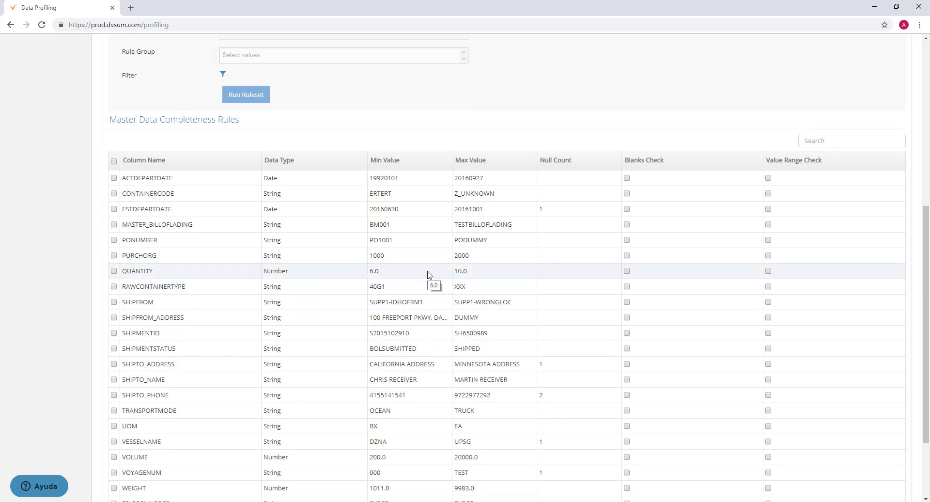
{"action": "scroll", "coordinate": [567, 253], "scroll_direction": "down", "scroll_amount": 2}
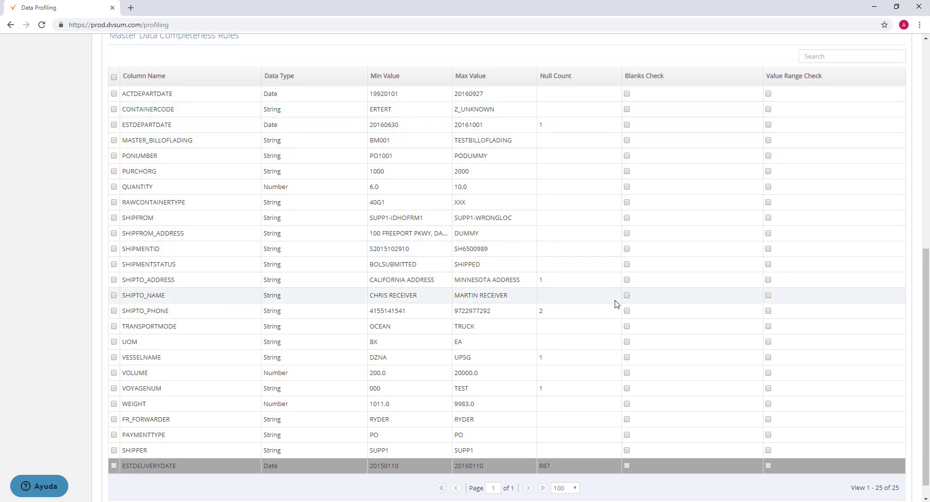
{"action": "left_click", "coordinate": [627, 124]}
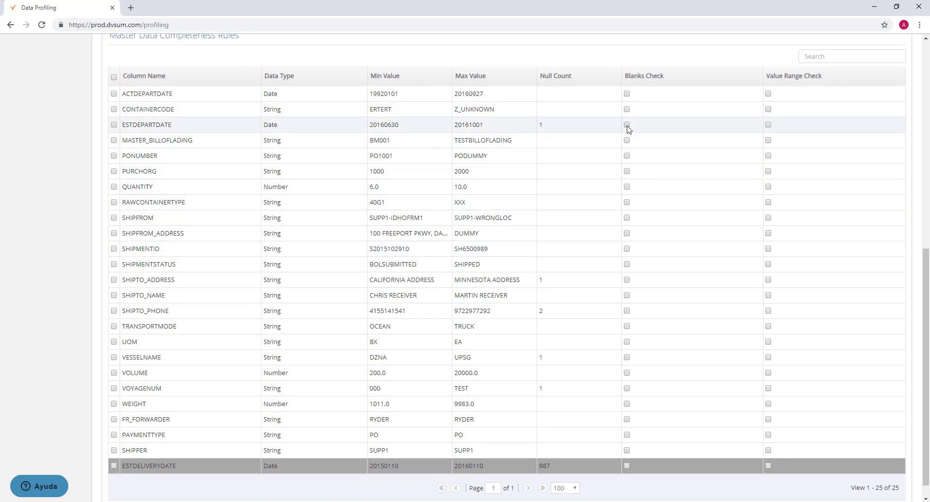
{"action": "left_click", "coordinate": [627, 281]}
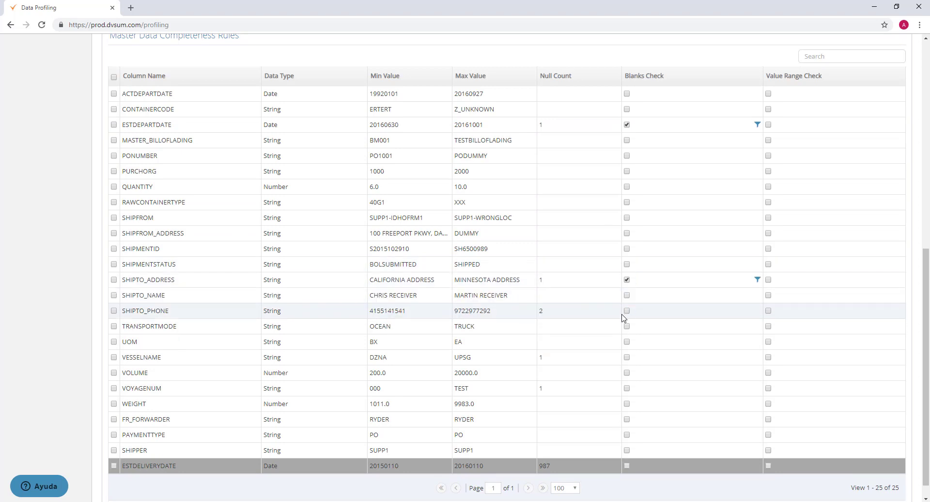
{"action": "left_click", "coordinate": [625, 311]}
{"action": "left_click", "coordinate": [627, 357]}
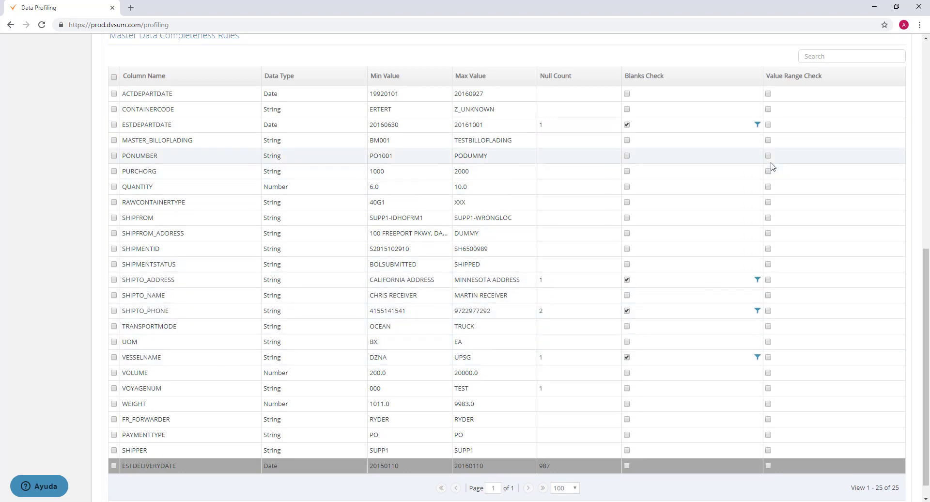
Enable the value range check for the QUANTITY column with valid absolute values from 6.0 to 10.0 and save it
{"action": "left_click", "coordinate": [768, 187]}
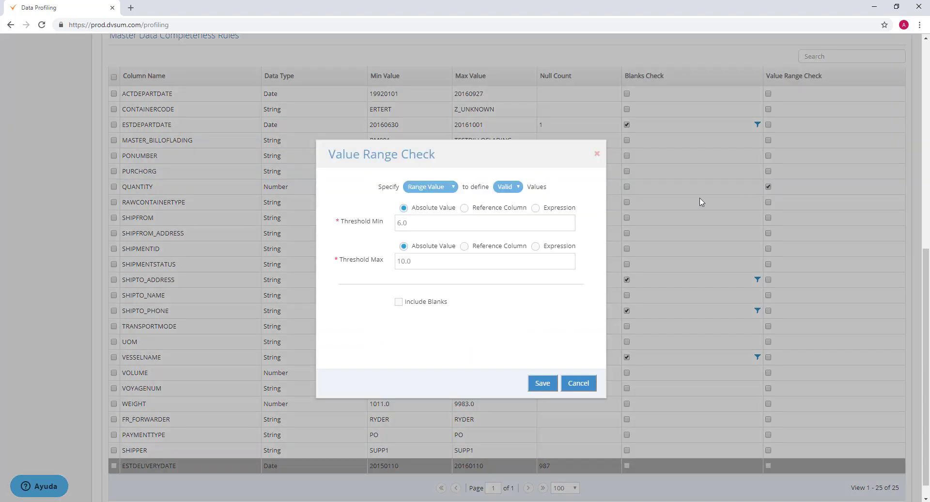
{"action": "left_click_drag", "start_coordinate": [436, 220], "coordinate": [390, 219]}
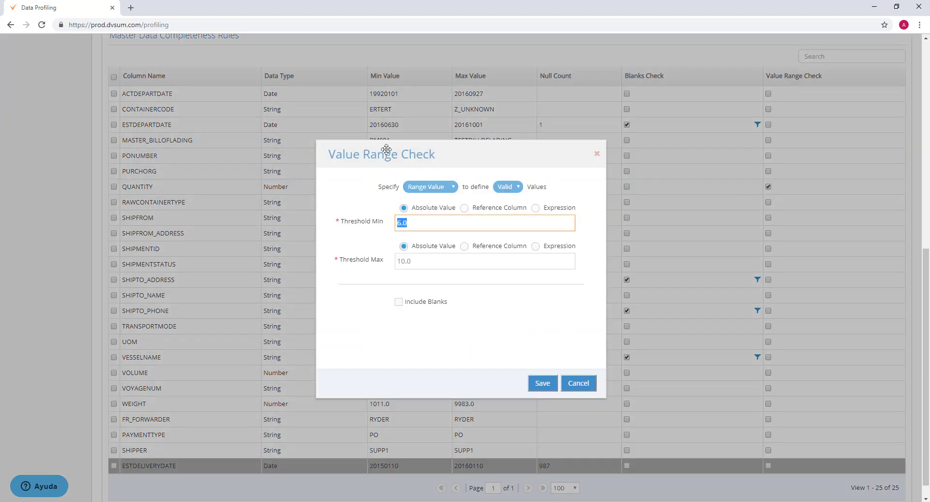
{"action": "left_click_drag", "start_coordinate": [430, 261], "coordinate": [369, 264]}
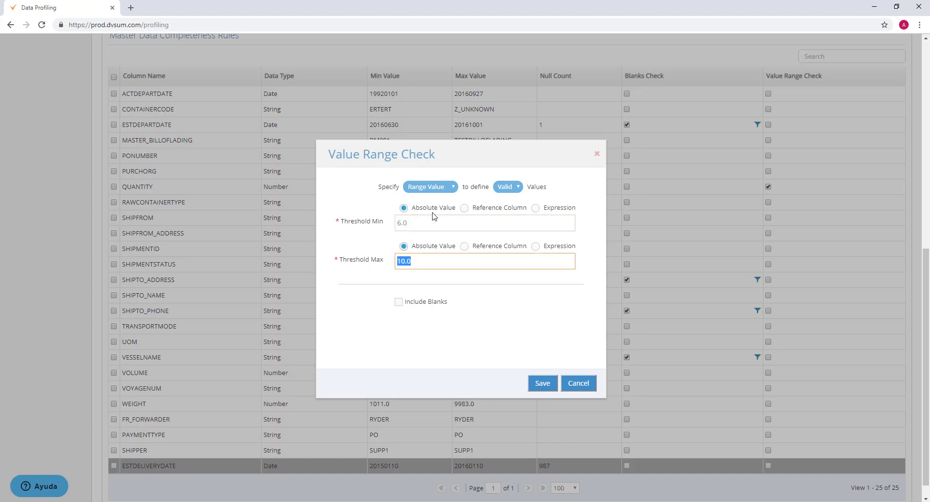
{"action": "left_click_drag", "start_coordinate": [422, 222], "coordinate": [379, 219]}
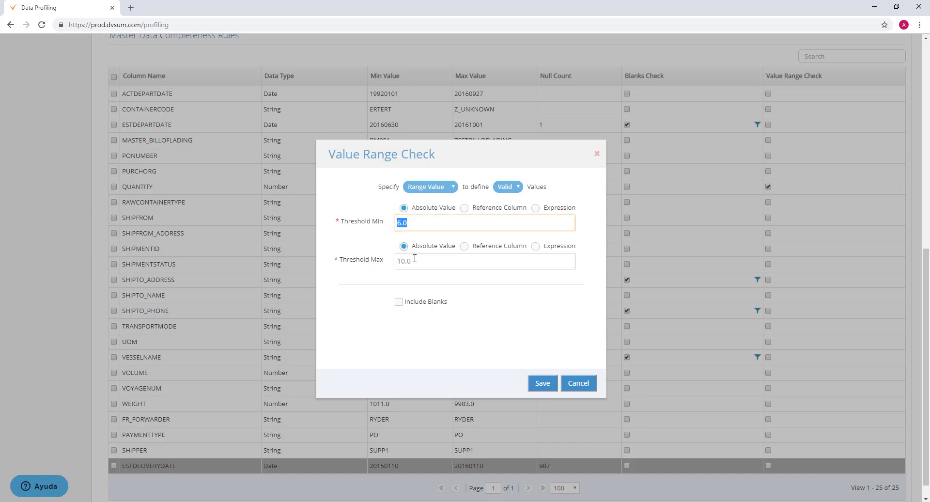
{"action": "left_click_drag", "start_coordinate": [414, 261], "coordinate": [379, 260]}
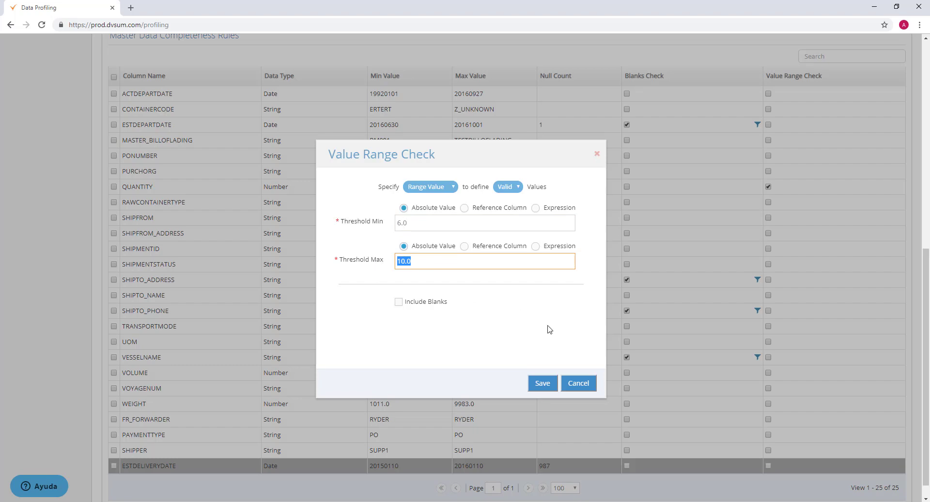
{"action": "left_click", "coordinate": [543, 383]}
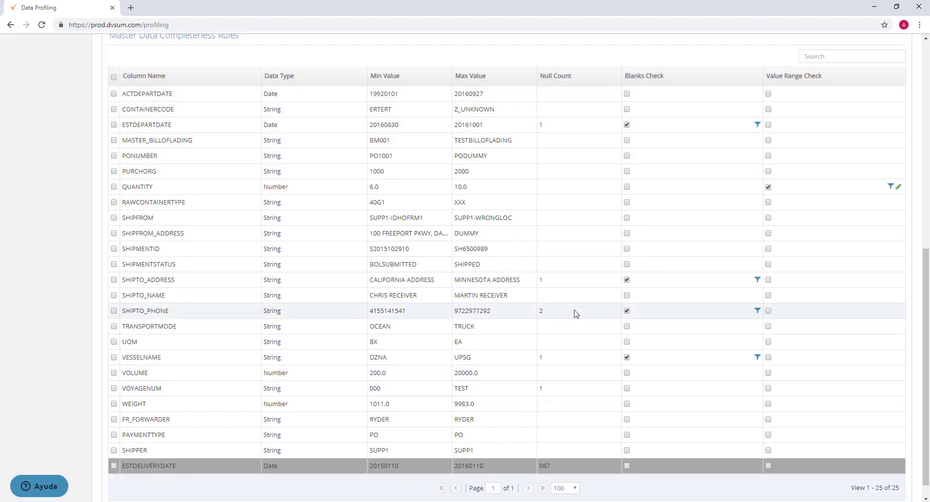
Run the data completeness ruleset on the EDI856 table
{"action": "scroll", "coordinate": [576, 313], "scroll_direction": "up", "scroll_amount": 3}
{"action": "scroll", "coordinate": [576, 313], "scroll_direction": "up", "scroll_amount": 2}
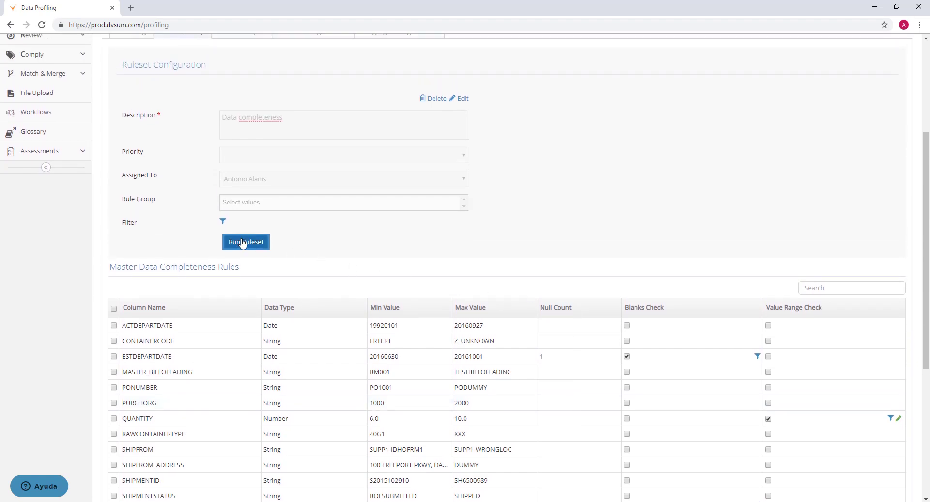
{"action": "left_click", "coordinate": [246, 241]}
{"action": "scroll", "coordinate": [468, 236], "scroll_direction": "up", "scroll_amount": 2}
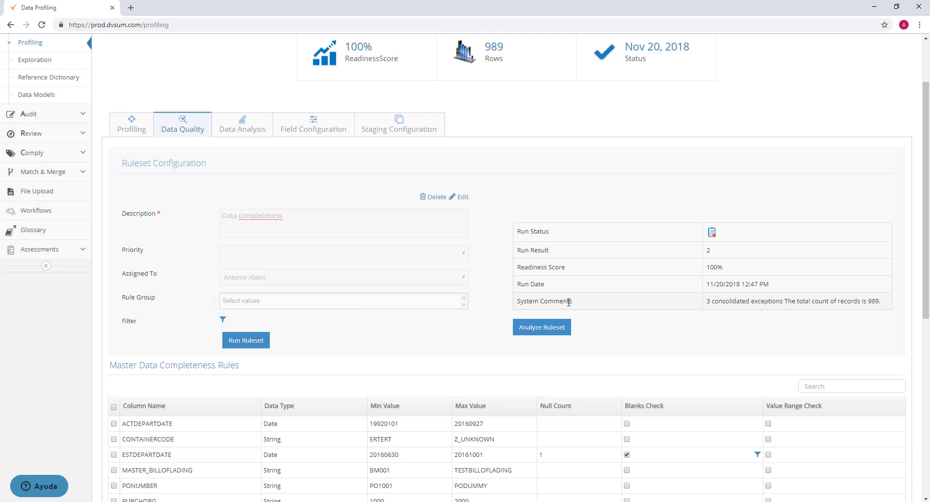
Open the ruleset's analysis and examine its data source and run remarks
{"action": "left_click", "coordinate": [551, 327]}
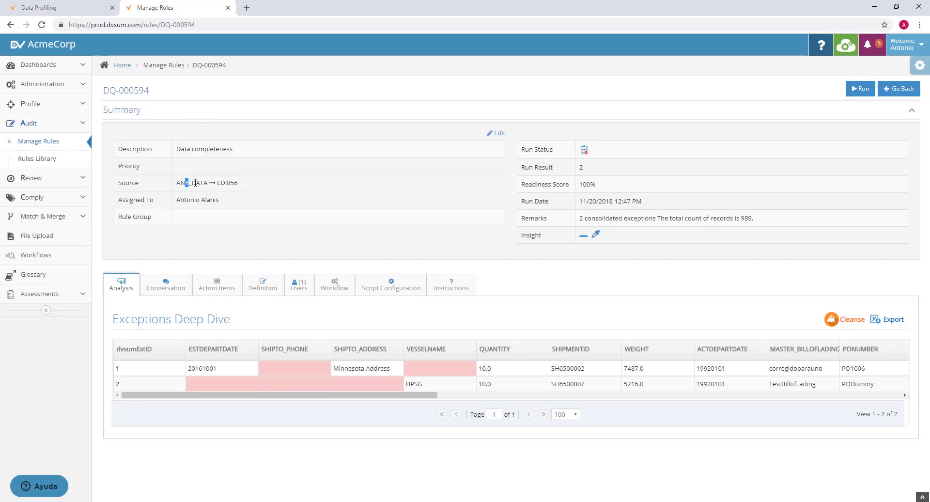
{"action": "left_click_drag", "start_coordinate": [195, 182], "coordinate": [238, 184]}
{"action": "left_click", "coordinate": [238, 183]}
{"action": "left_click_drag", "start_coordinate": [595, 218], "coordinate": [622, 217]}
Open the rule's definition for editing, review its blanks and value range checks, and save the definition
{"action": "left_click", "coordinate": [263, 294]}
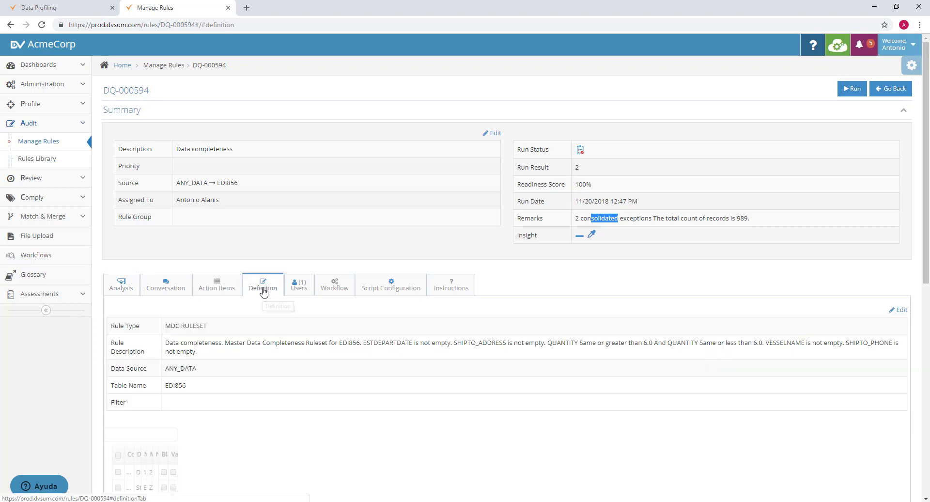
{"action": "scroll", "coordinate": [263, 291], "scroll_direction": "down", "scroll_amount": 1}
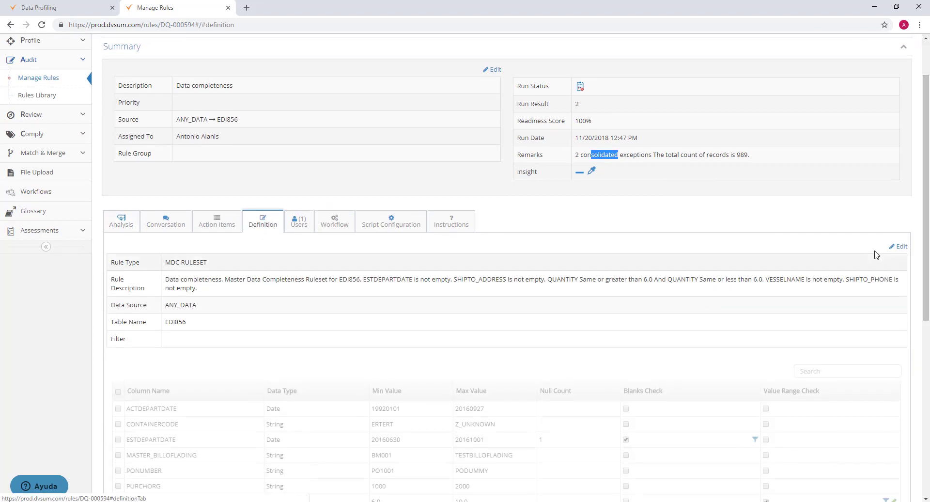
{"action": "scroll", "coordinate": [889, 196], "scroll_direction": "down", "scroll_amount": 1}
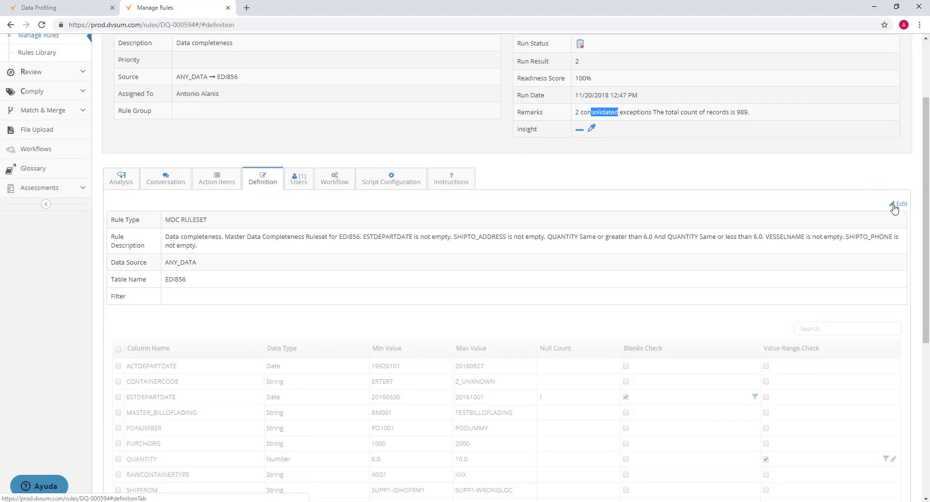
{"action": "left_click", "coordinate": [894, 207]}
{"action": "scroll", "coordinate": [895, 208], "scroll_direction": "down", "scroll_amount": 3}
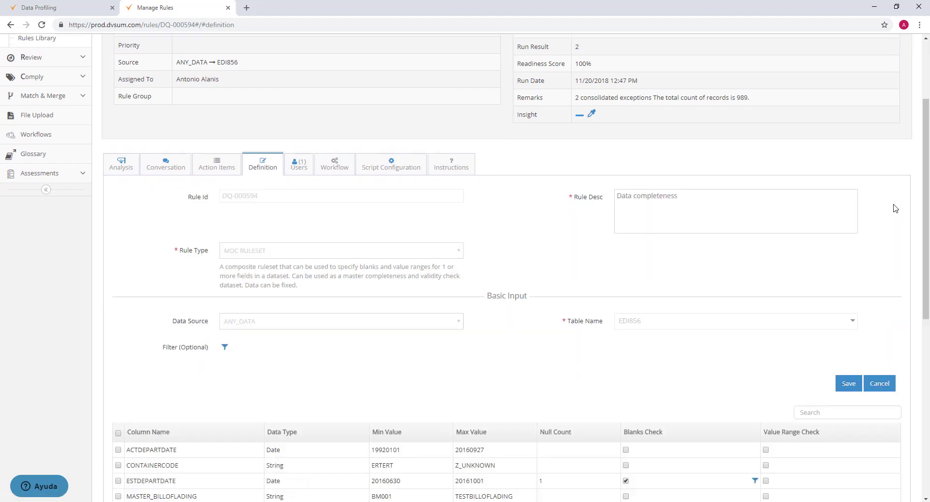
{"action": "scroll", "coordinate": [895, 208], "scroll_direction": "down", "scroll_amount": 5}
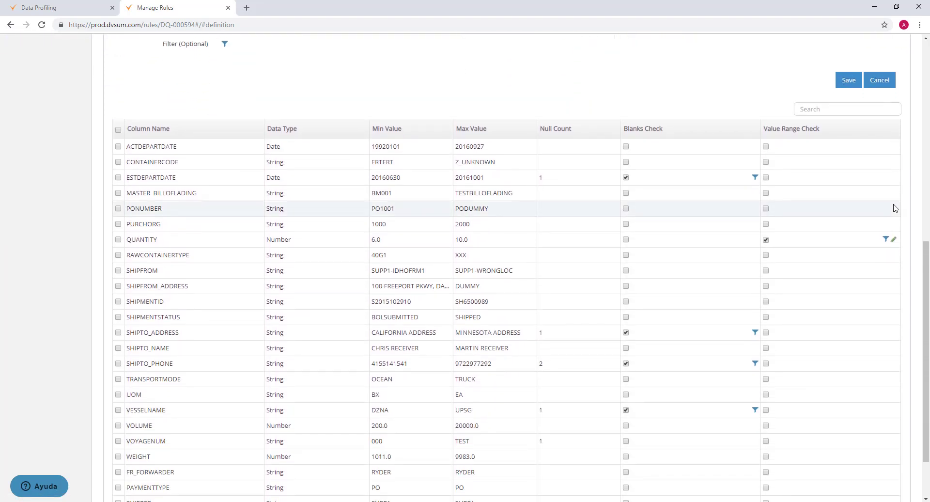
{"action": "scroll", "coordinate": [894, 208], "scroll_direction": "up", "scroll_amount": 6}
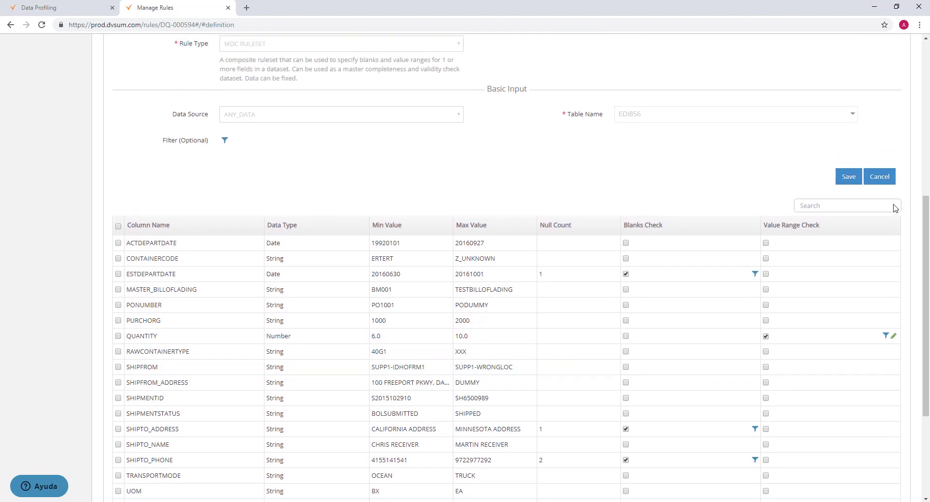
{"action": "left_click", "coordinate": [840, 300]}
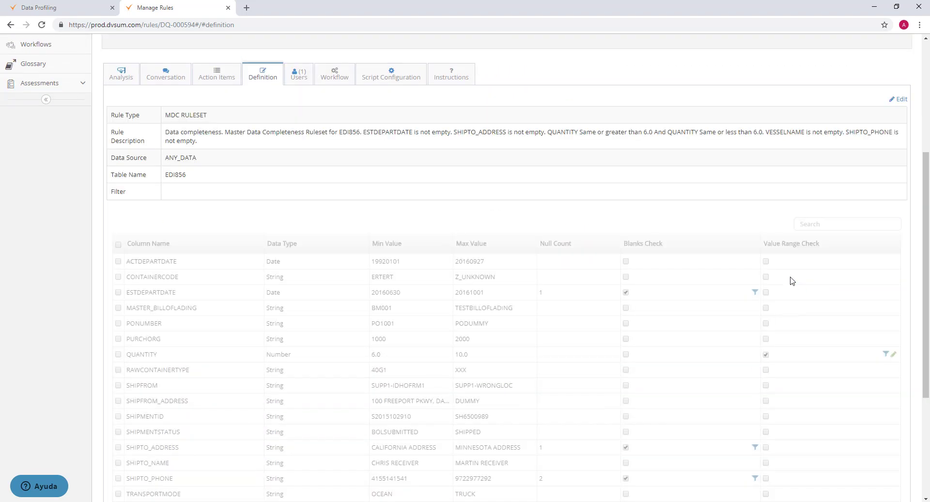
{"action": "scroll", "coordinate": [792, 281], "scroll_direction": "up", "scroll_amount": 5}
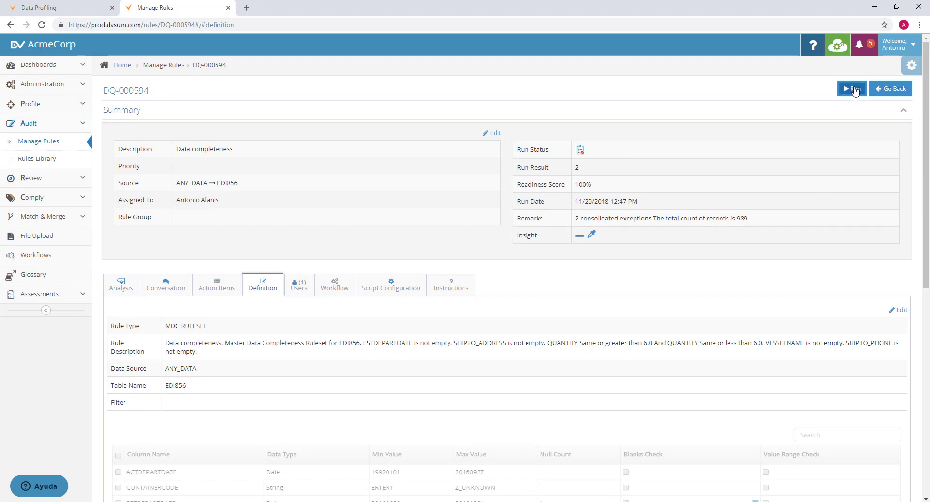
{"action": "left_click", "coordinate": [855, 91]}
Return to the profiling overview and start a new view named EDI856
{"action": "left_click", "coordinate": [58, 109]}
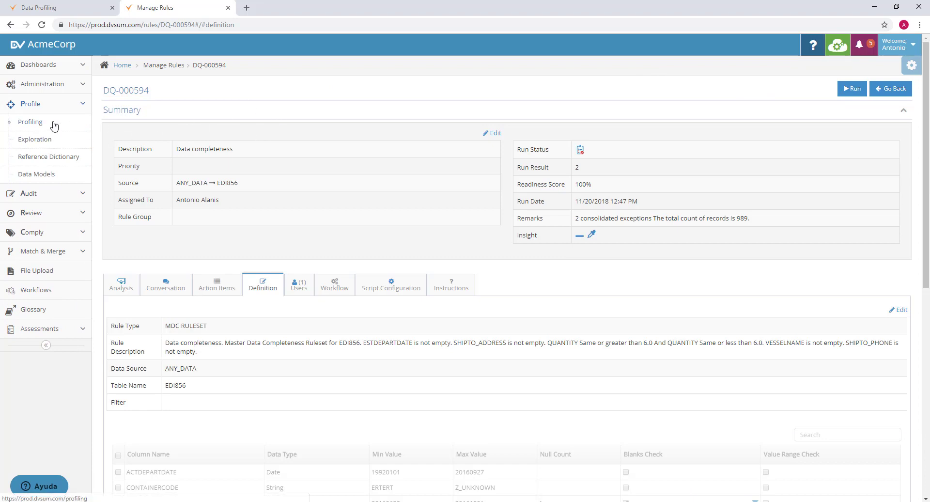
{"action": "left_click", "coordinate": [53, 125]}
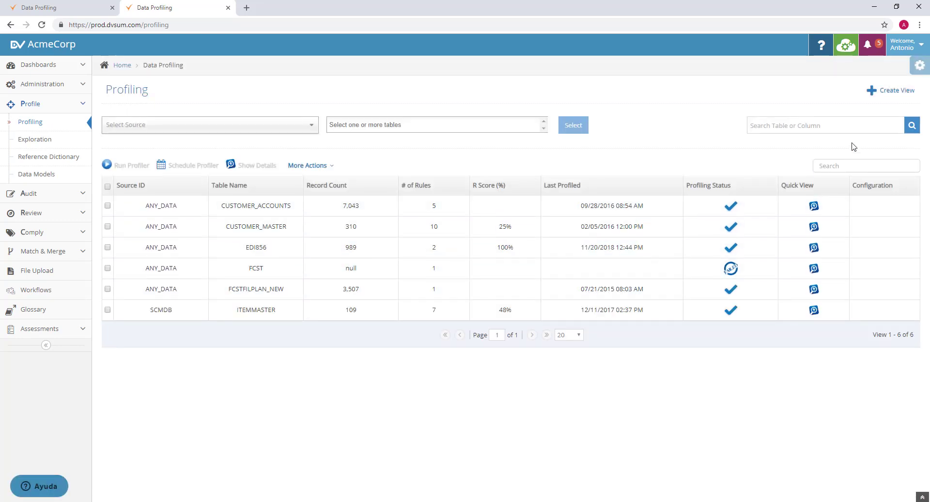
{"action": "left_click", "coordinate": [895, 95]}
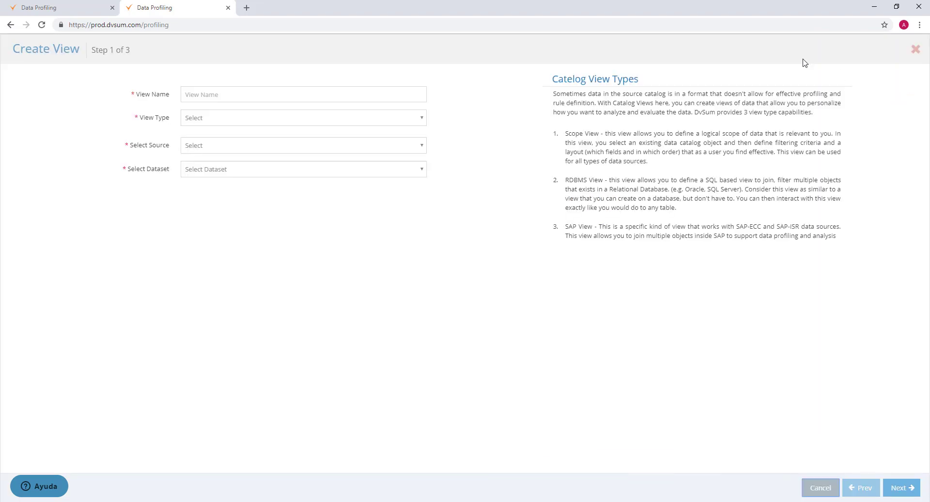
{"action": "left_click", "coordinate": [351, 96]}
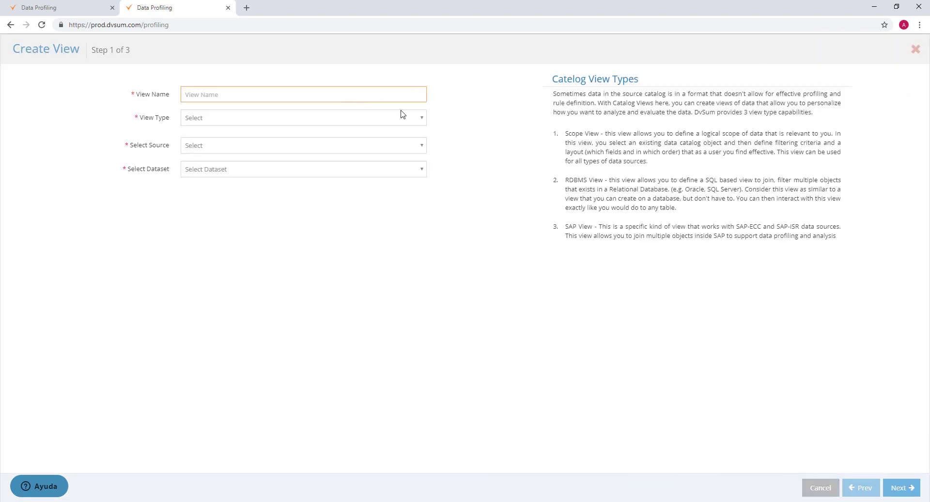
{"action": "type", "text": "ED"}
{"action": "key", "text": "BackSpace"}
{"action": "key", "text": "BackSpace"}
{"action": "type", "text": "EDI856"}
Make the view a Scope View of the EDI856 dataset from the ANY_DATA source and rename it EDI856_view
{"action": "left_click", "coordinate": [374, 121]}
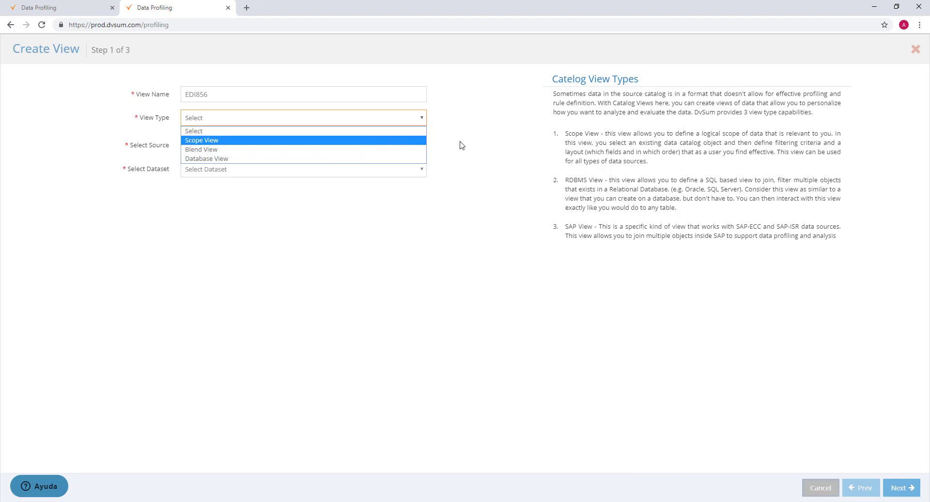
{"action": "left_click", "coordinate": [367, 143]}
{"action": "left_click", "coordinate": [362, 151]}
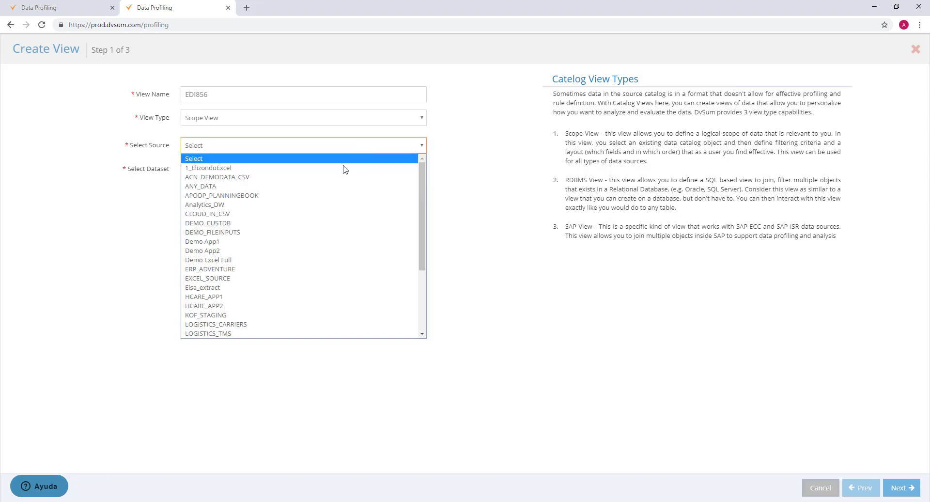
{"action": "left_click", "coordinate": [334, 186]}
{"action": "left_click", "coordinate": [332, 173]}
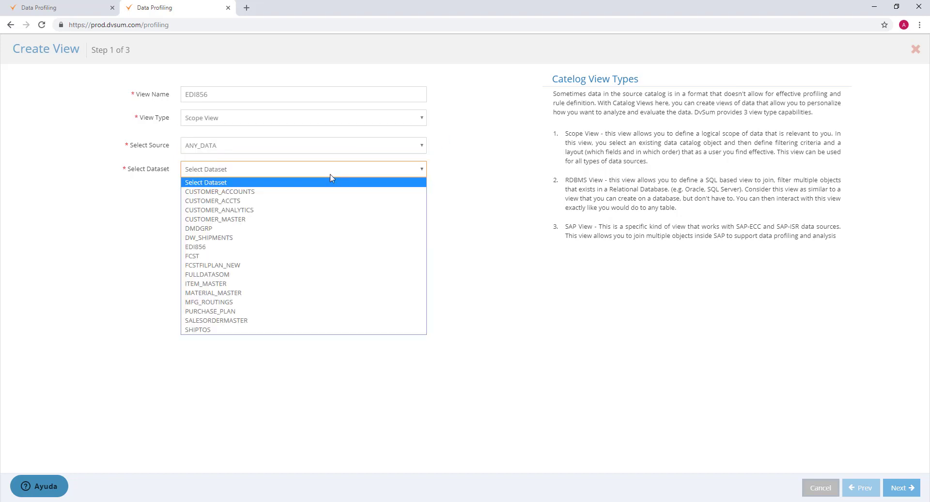
{"action": "left_click", "coordinate": [319, 247]}
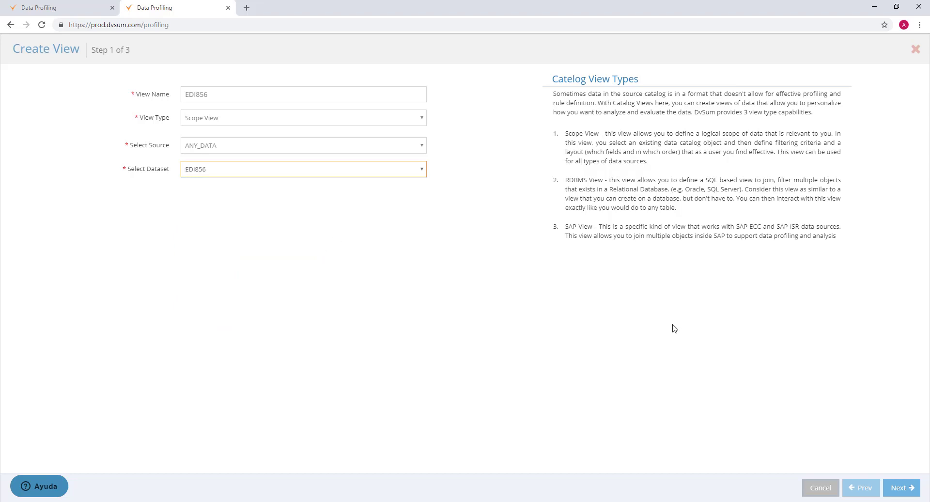
{"action": "left_click", "coordinate": [899, 492]}
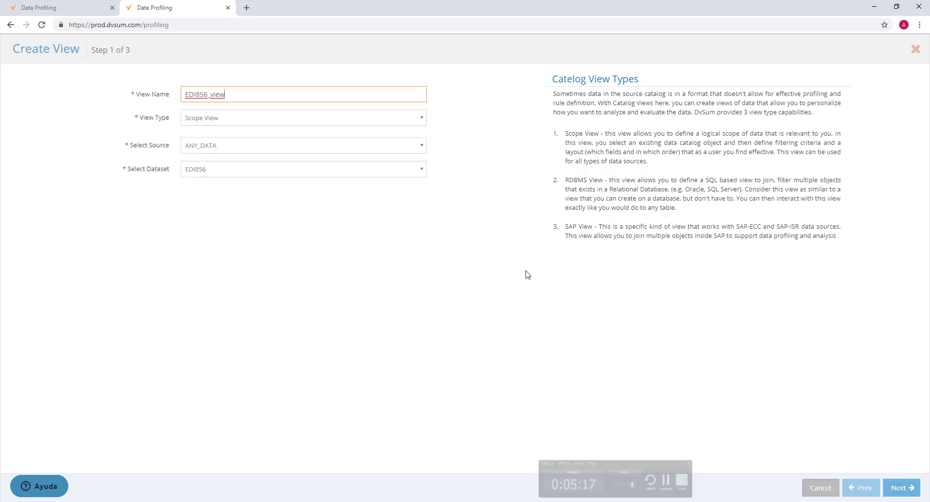
{"action": "left_click", "coordinate": [902, 488]}
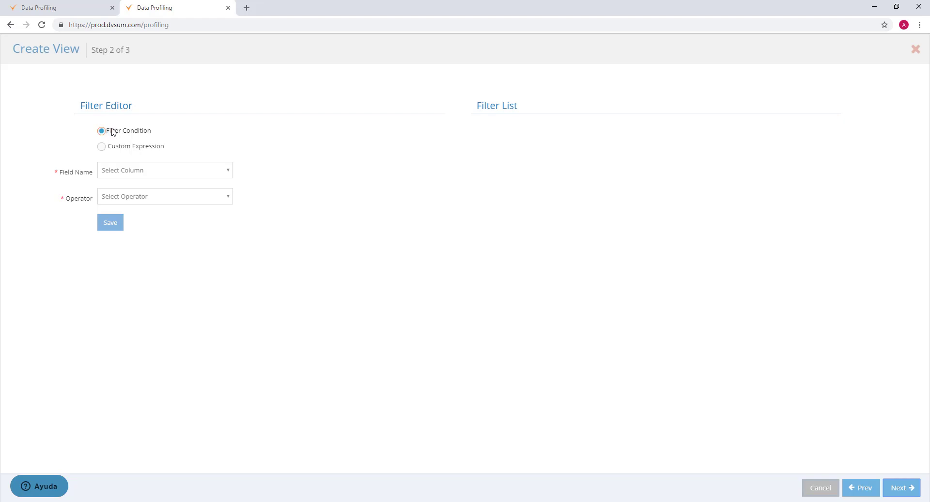
Add a filter condition to the view where SHIPFROM equals SUPP1-IDHOFRM1 and save it
{"action": "left_click", "coordinate": [120, 148]}
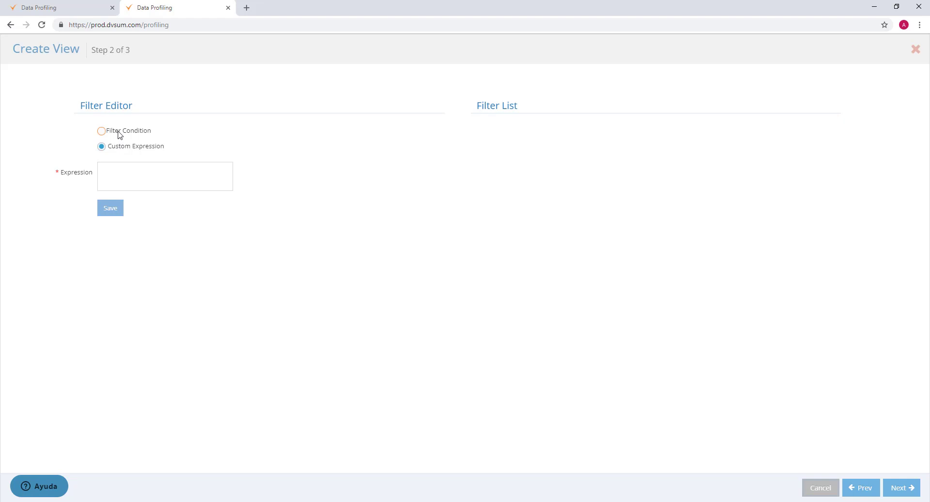
{"action": "left_click", "coordinate": [120, 134]}
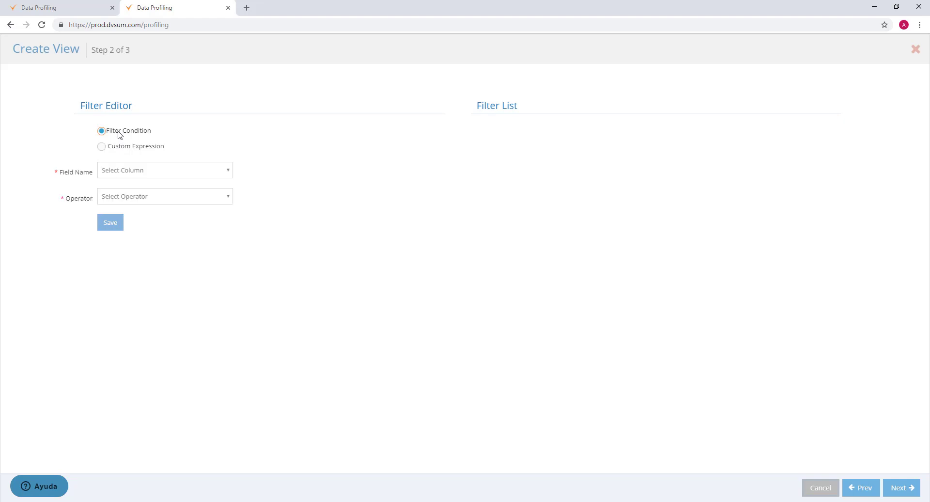
{"action": "left_click", "coordinate": [137, 177]}
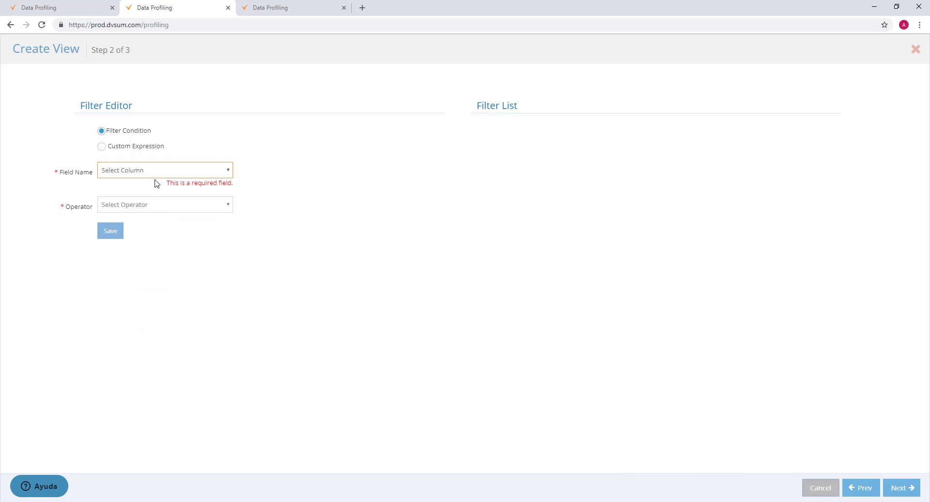
{"action": "left_click", "coordinate": [150, 176]}
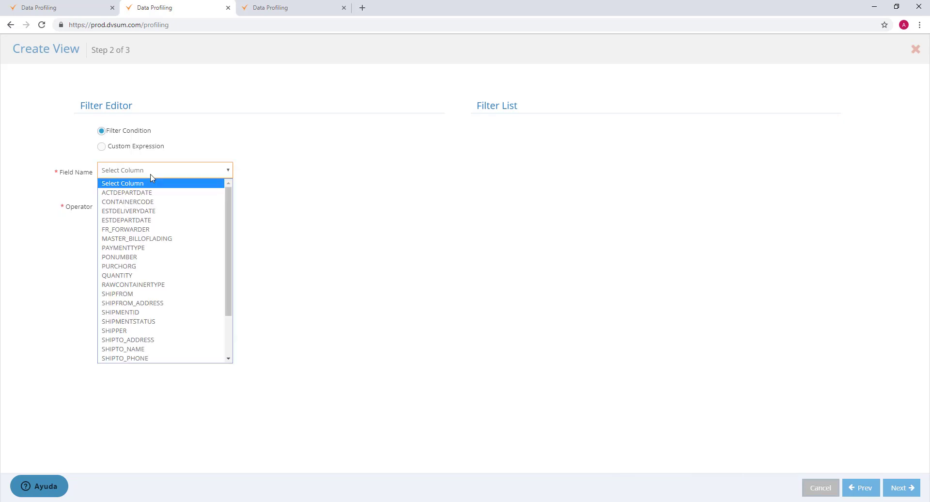
{"action": "left_click", "coordinate": [124, 295]}
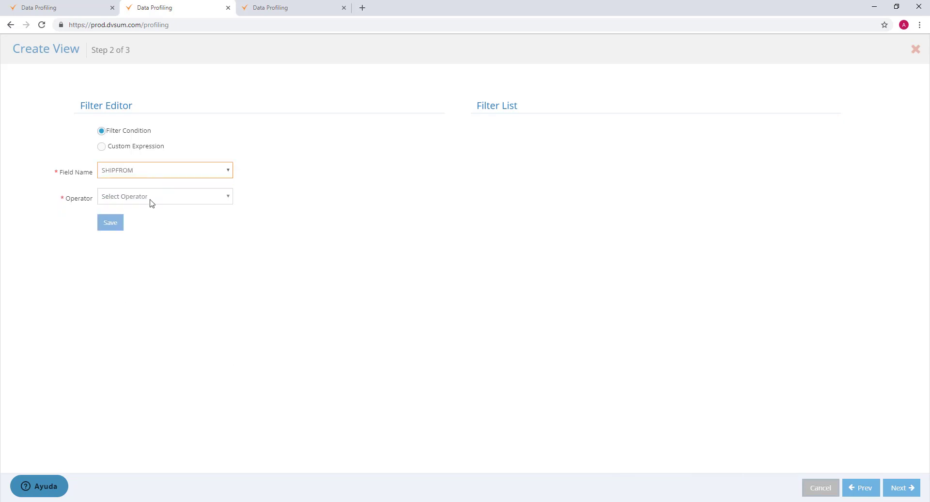
{"action": "left_click", "coordinate": [153, 200]}
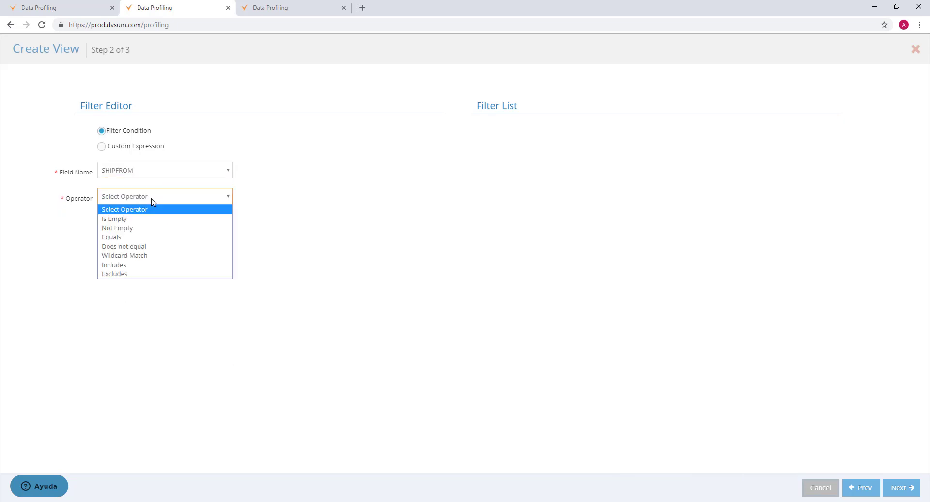
{"action": "left_click", "coordinate": [147, 239]}
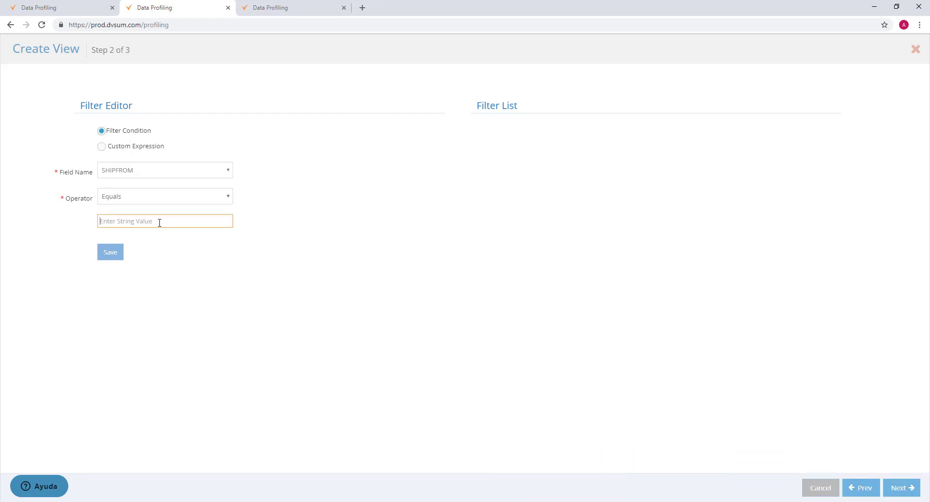
{"action": "type", "text": "SUPP1-IDHOFRM1"}
{"action": "left_click", "coordinate": [111, 253]}
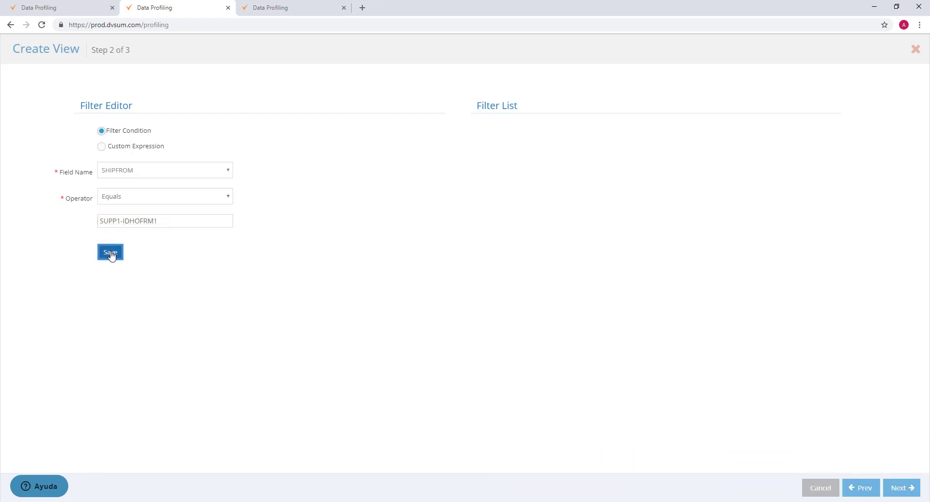
Save the SHIPFROM filter, add PONUMBER, ESTDEPARTDATE and QUANTITY to the view's selected fields, and save the view
{"action": "left_click", "coordinate": [112, 256]}
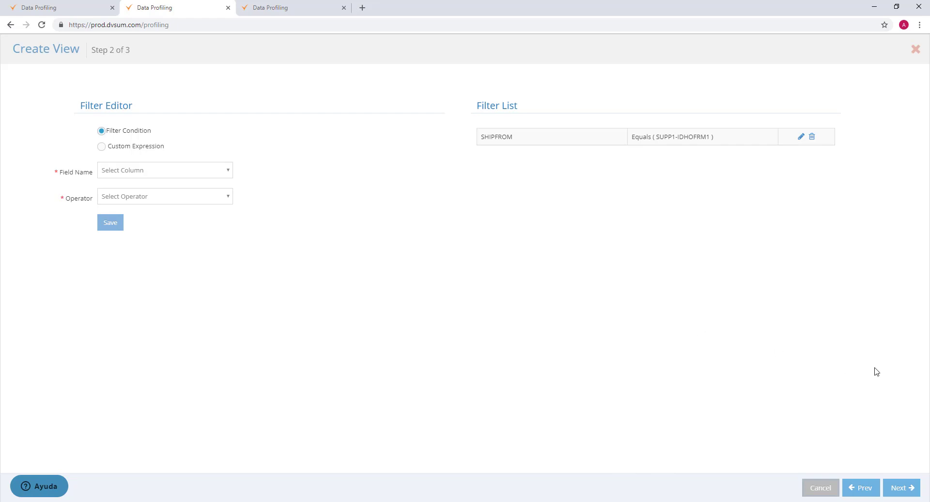
{"action": "left_click", "coordinate": [900, 490]}
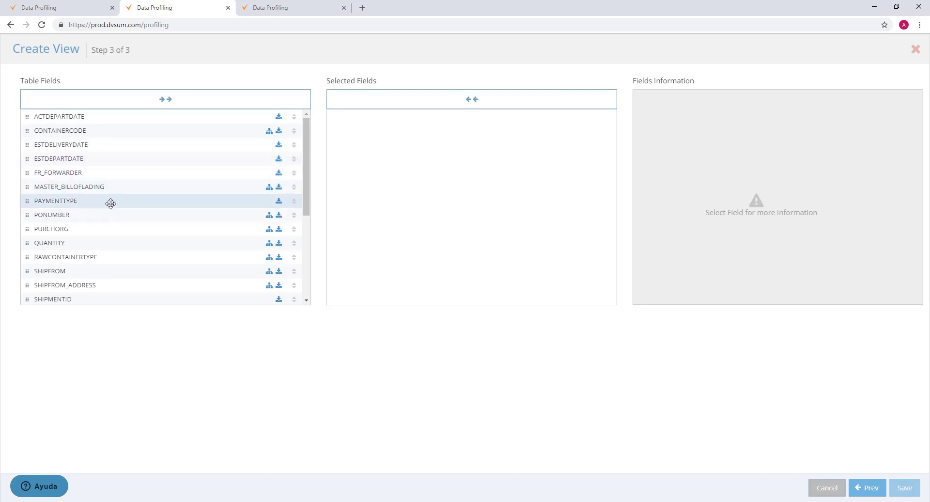
{"action": "left_click_drag", "start_coordinate": [111, 214], "coordinate": [467, 234]}
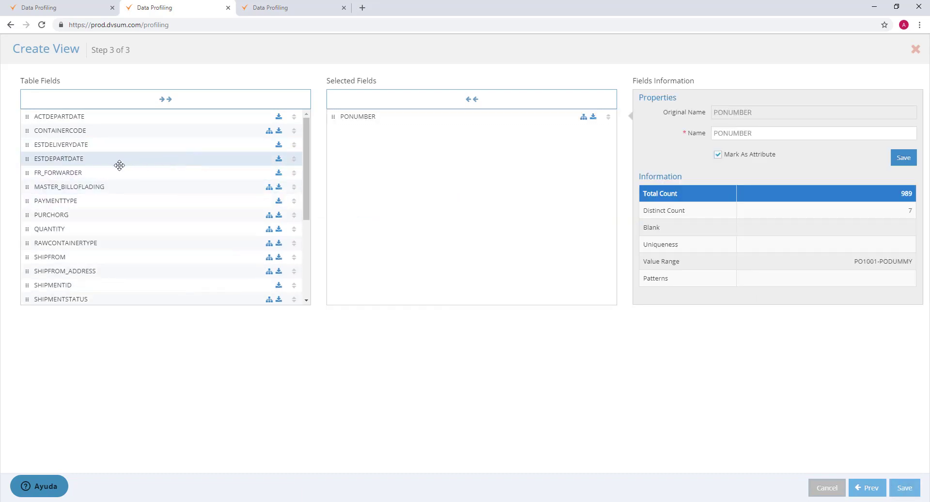
{"action": "left_click_drag", "start_coordinate": [120, 165], "coordinate": [373, 119]}
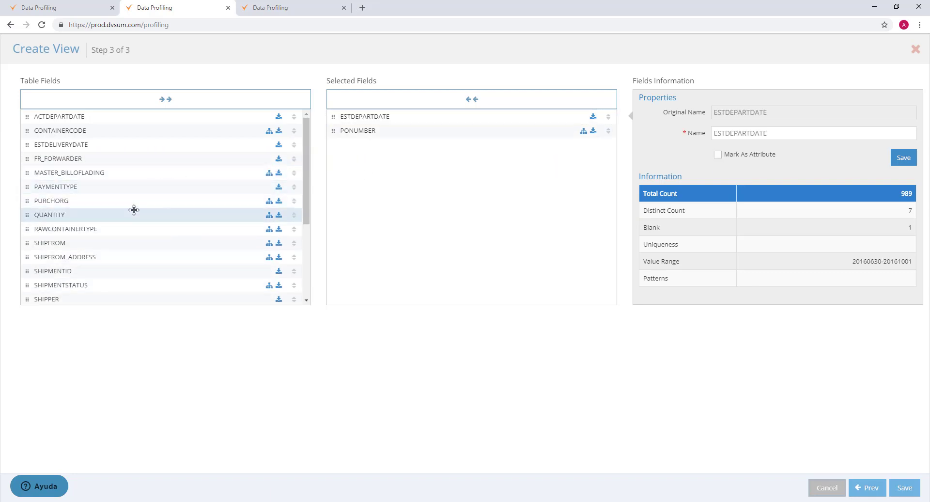
{"action": "left_click_drag", "start_coordinate": [134, 209], "coordinate": [440, 208]}
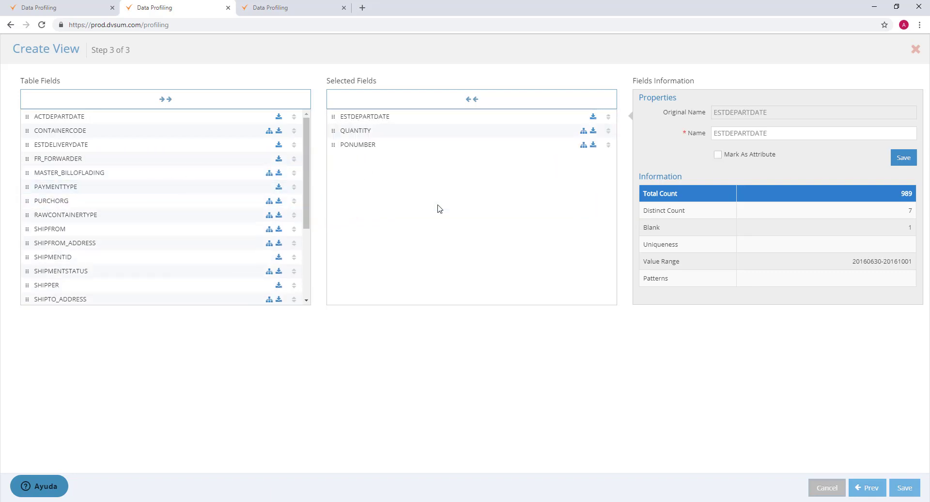
{"action": "left_click", "coordinate": [895, 488]}
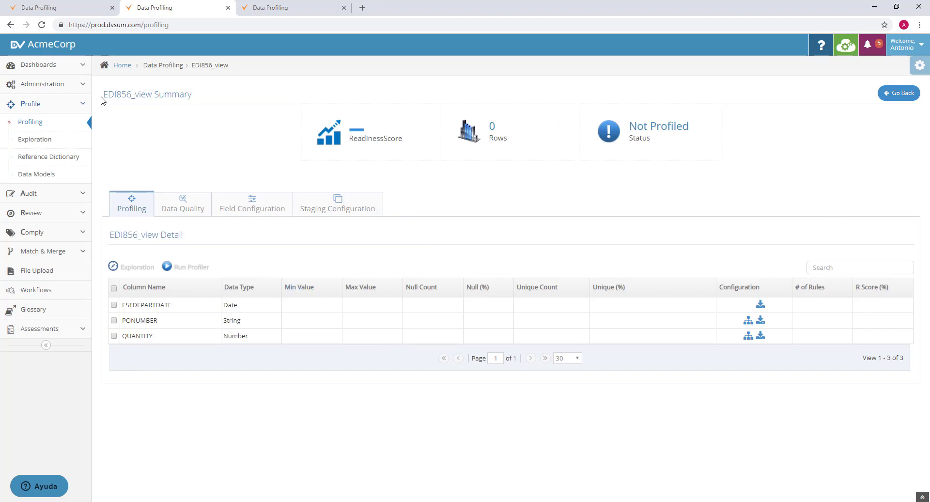
Run the profiler on all columns of EDI856_view
{"action": "left_click_drag", "start_coordinate": [102, 98], "coordinate": [203, 97]}
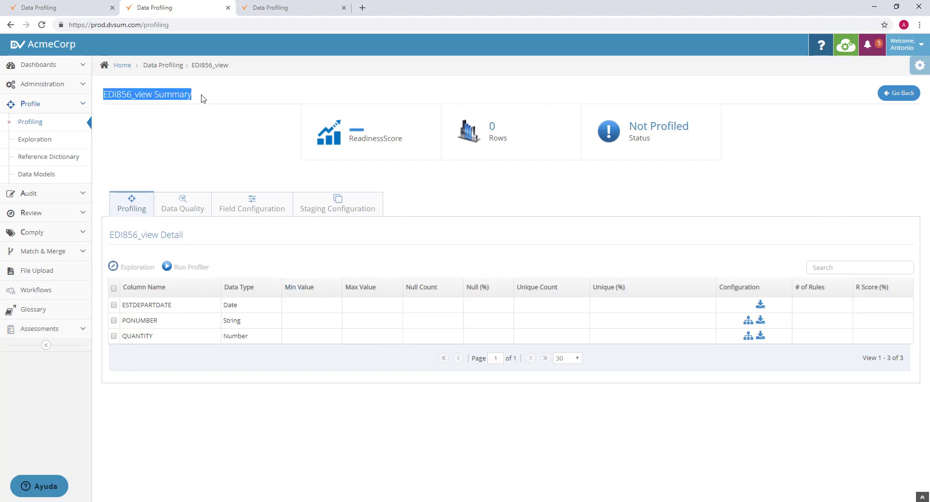
{"action": "left_click", "coordinate": [113, 288]}
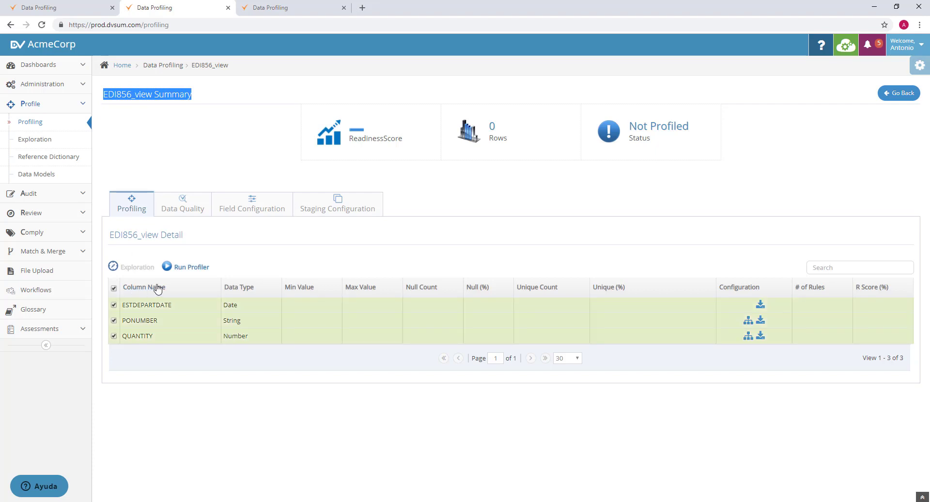
{"action": "left_click", "coordinate": [188, 268]}
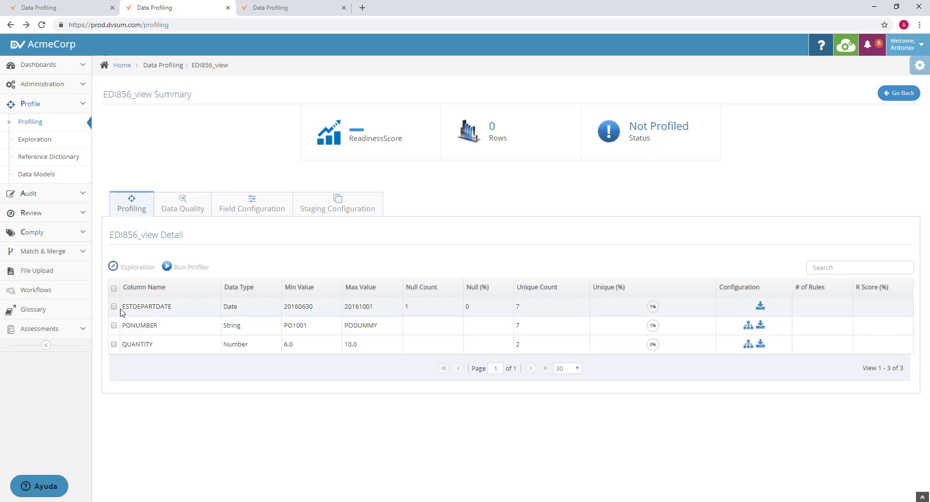
Explore the ESTDEPARTDATE column of EDI856_view across the data sources
{"action": "left_click", "coordinate": [115, 307]}
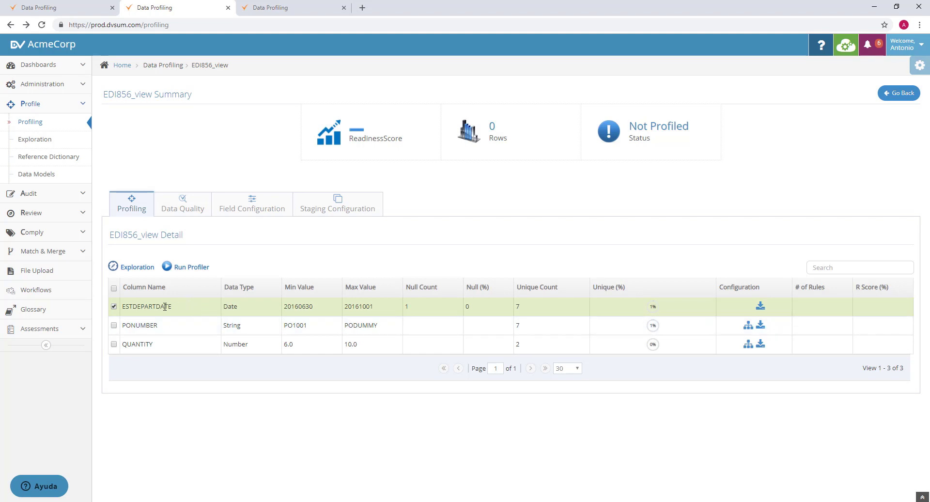
{"action": "left_click", "coordinate": [123, 267]}
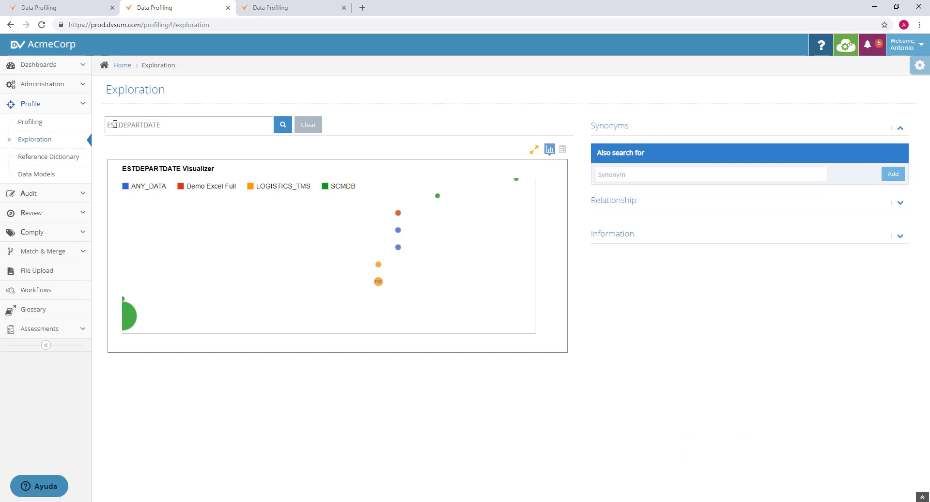
{"action": "left_click_drag", "start_coordinate": [110, 124], "coordinate": [197, 124]}
{"action": "left_click", "coordinate": [197, 124]}
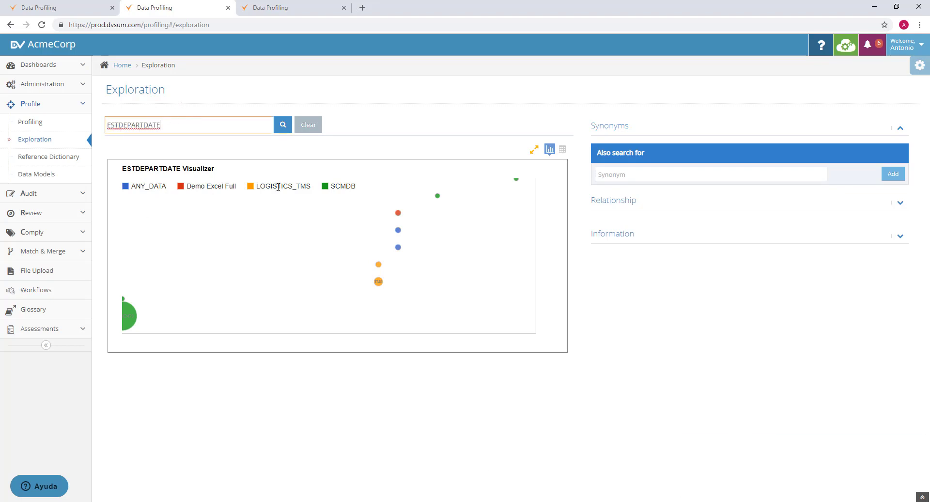
Show the ESTDEPARTDATE matches as a table and open the details of the EDI856 entry from Demo Excel Full
{"action": "mouse_move", "coordinate": [129, 318]}
{"action": "left_click", "coordinate": [563, 152]}
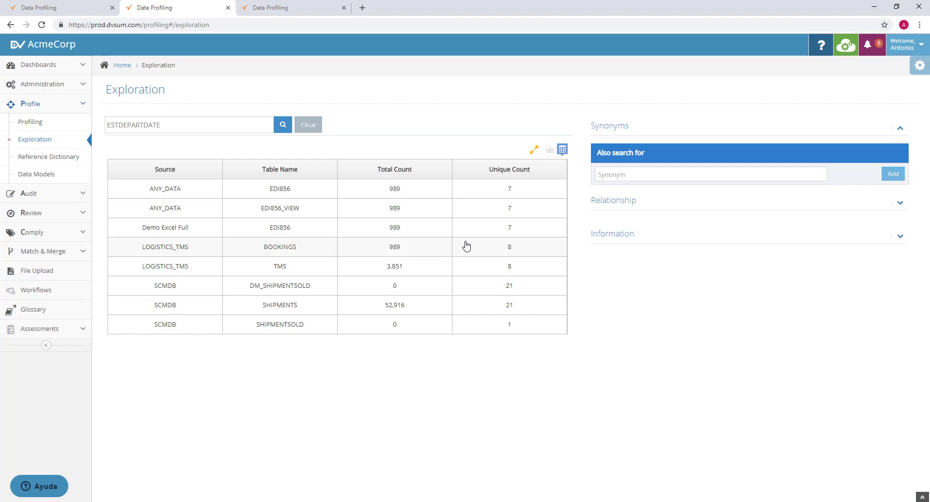
{"action": "left_click", "coordinate": [411, 228]}
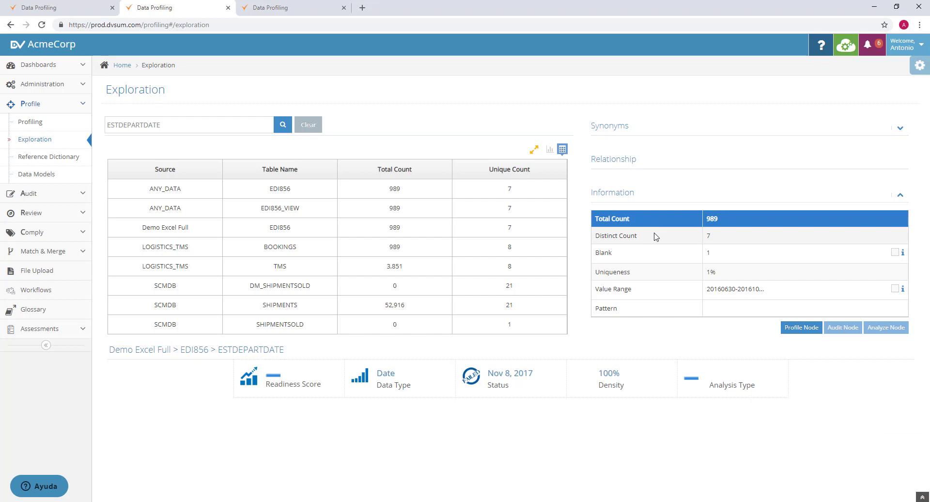
Open the Reference Dictionaries page
{"action": "left_click", "coordinate": [69, 158]}
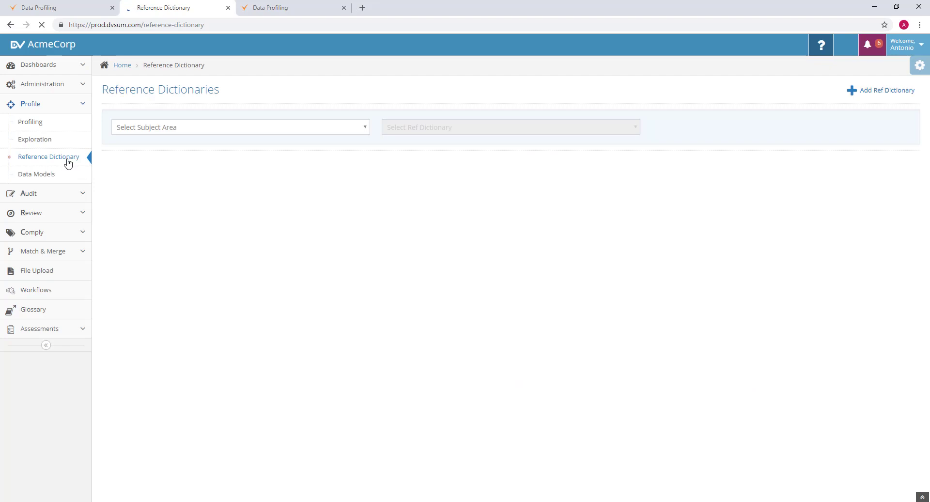